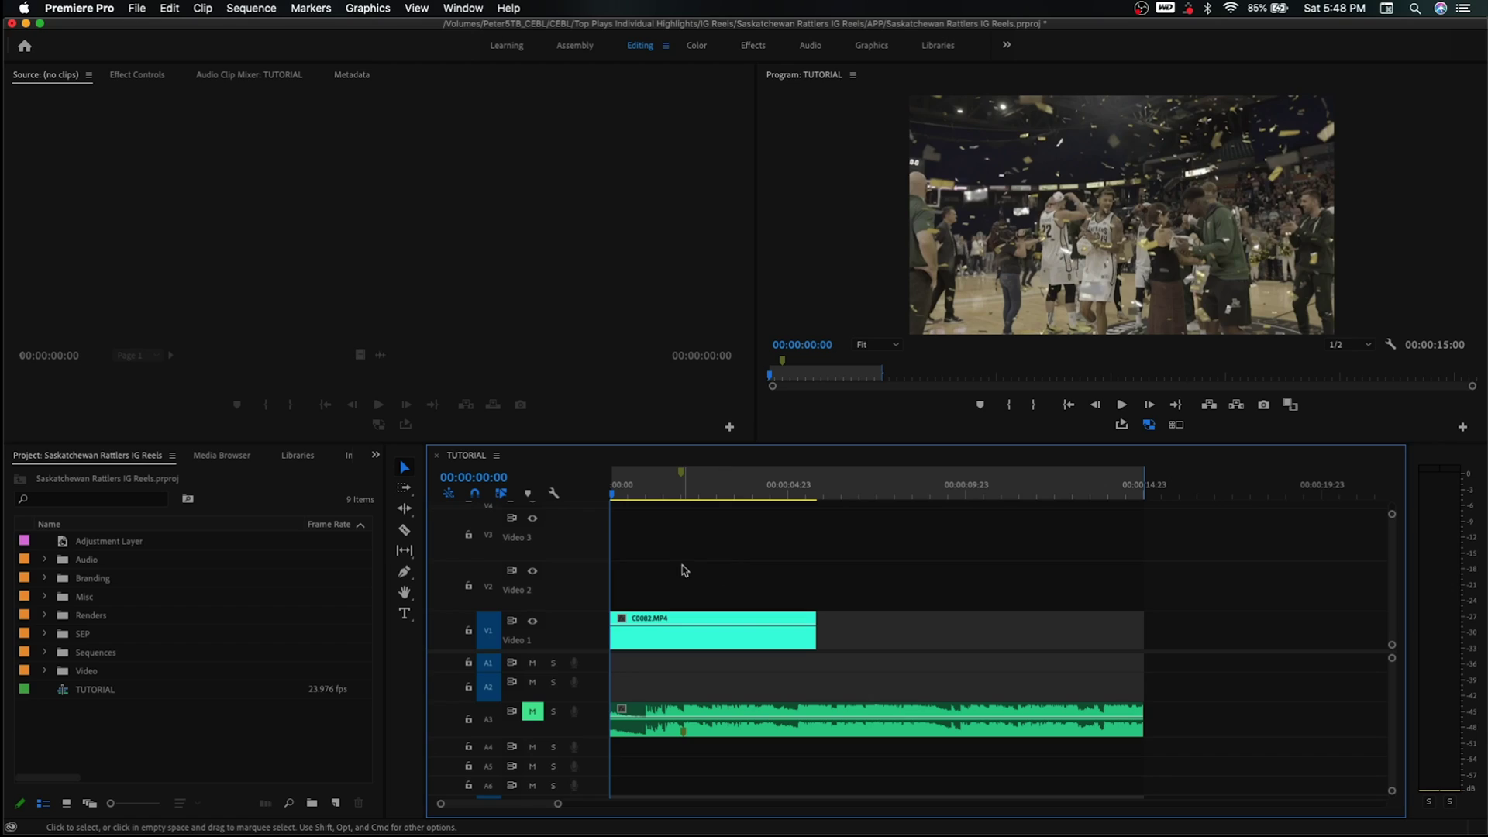
drag(643, 491, 731, 468)
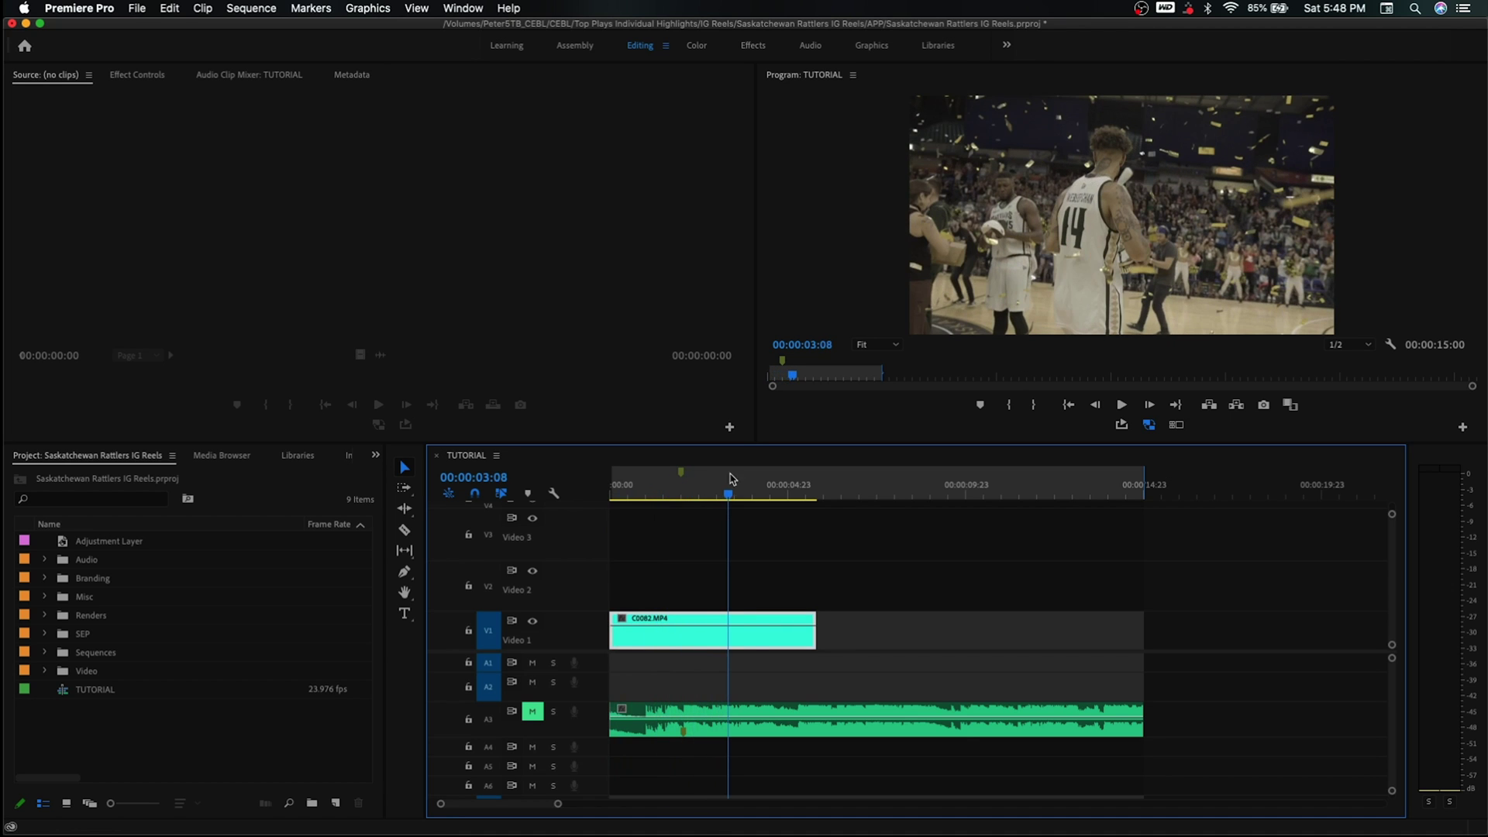
right_click(740, 641)
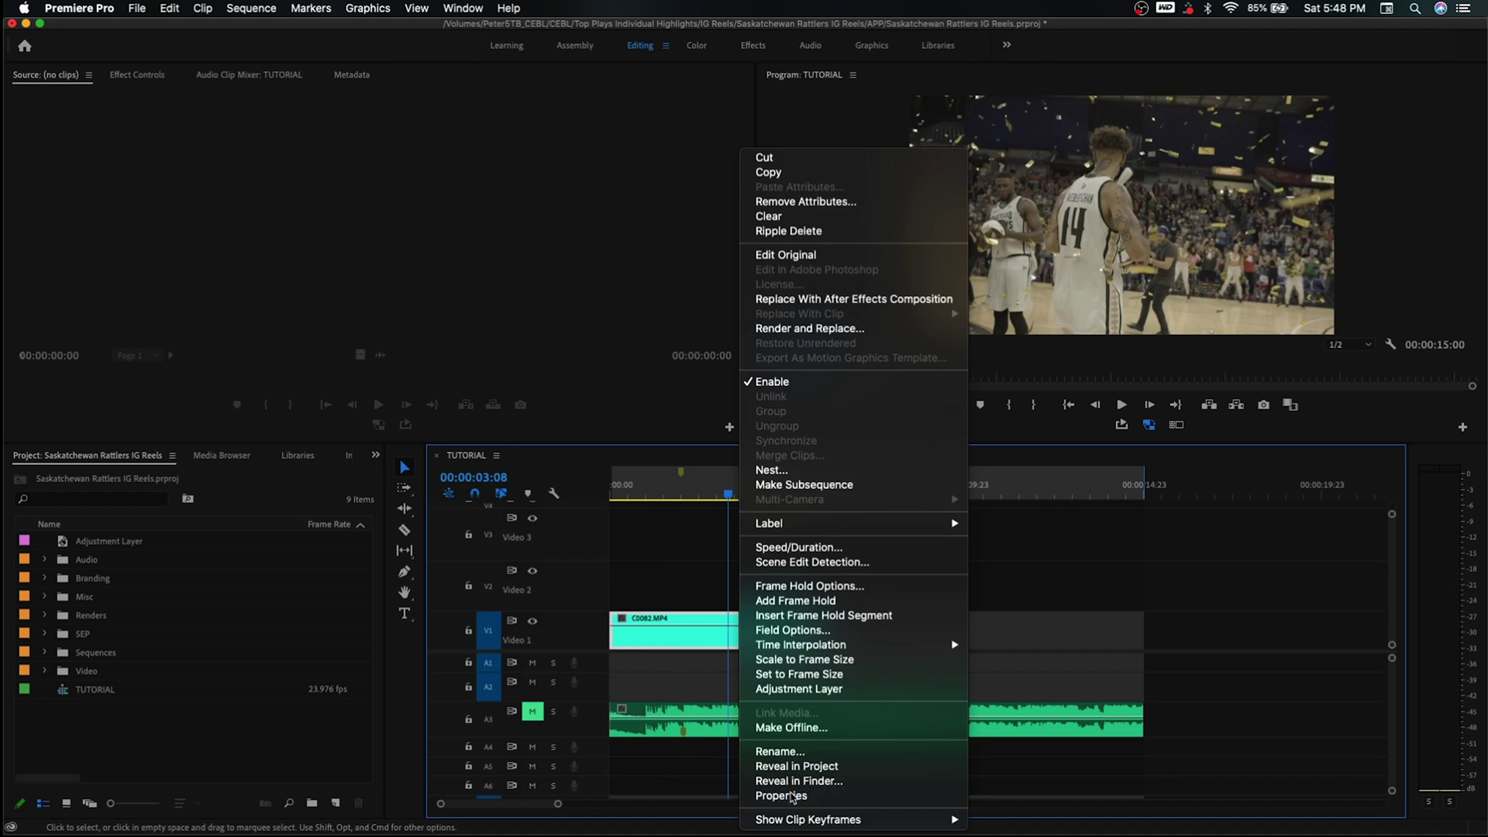
click(772, 797)
drag(438, 131, 532, 113)
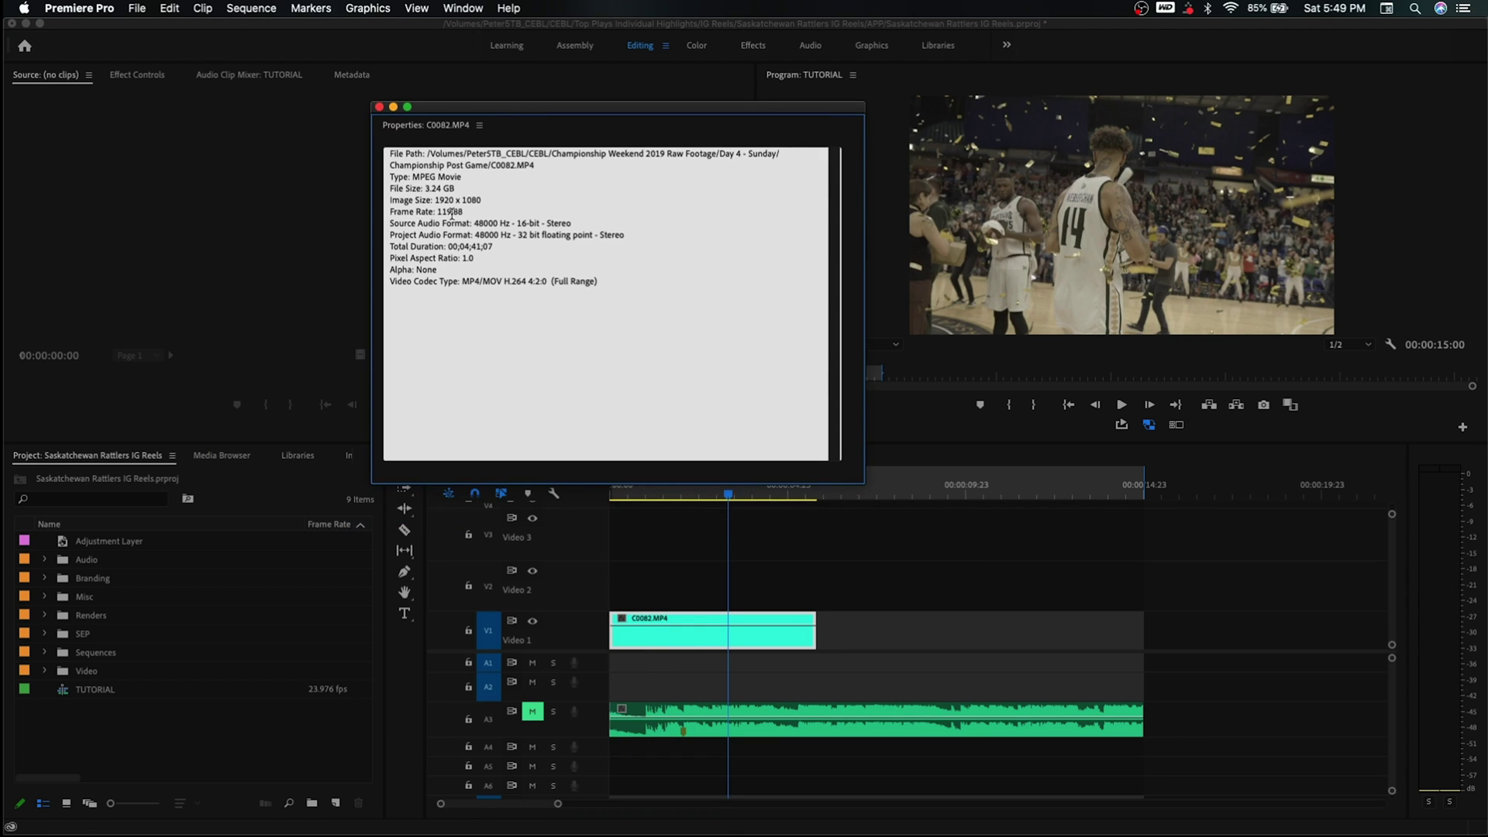
drag(439, 213, 441, 214)
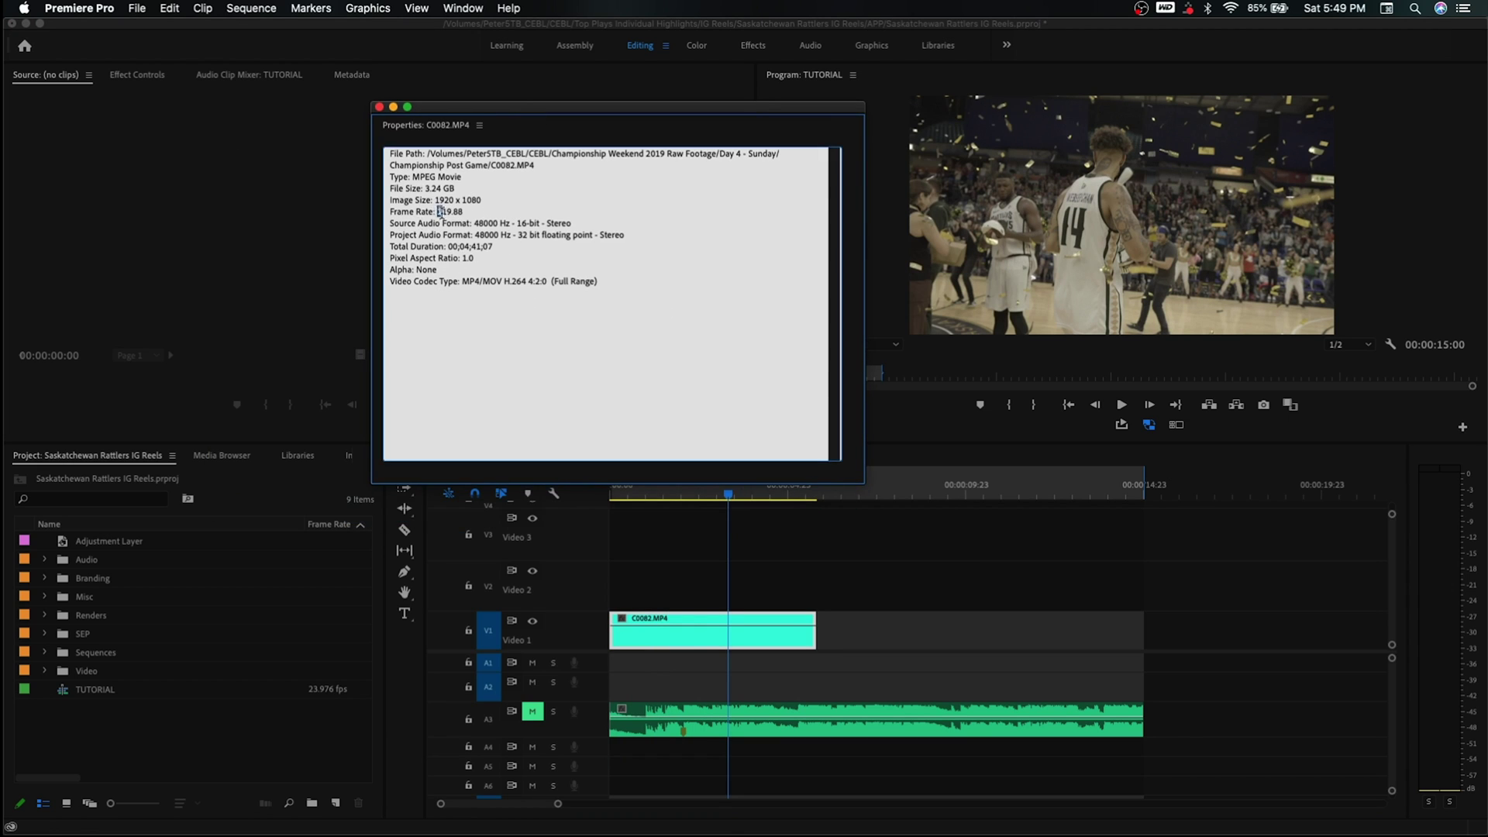
click(379, 108)
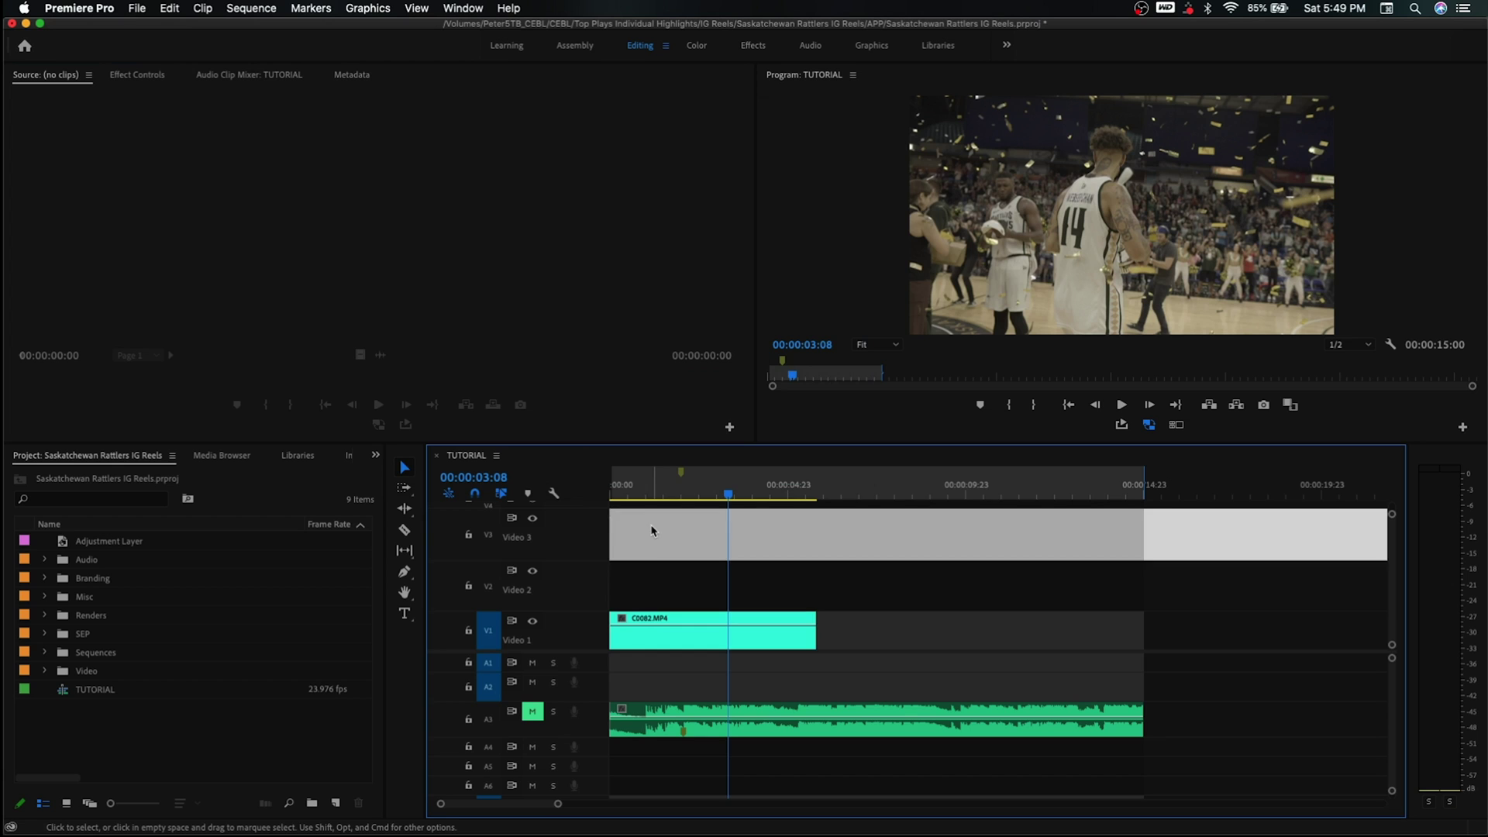
Step: Show C0082.MP4's Time Remapping > Speed line, fit the timeline, and enlarge Video 1
right_click(705, 645)
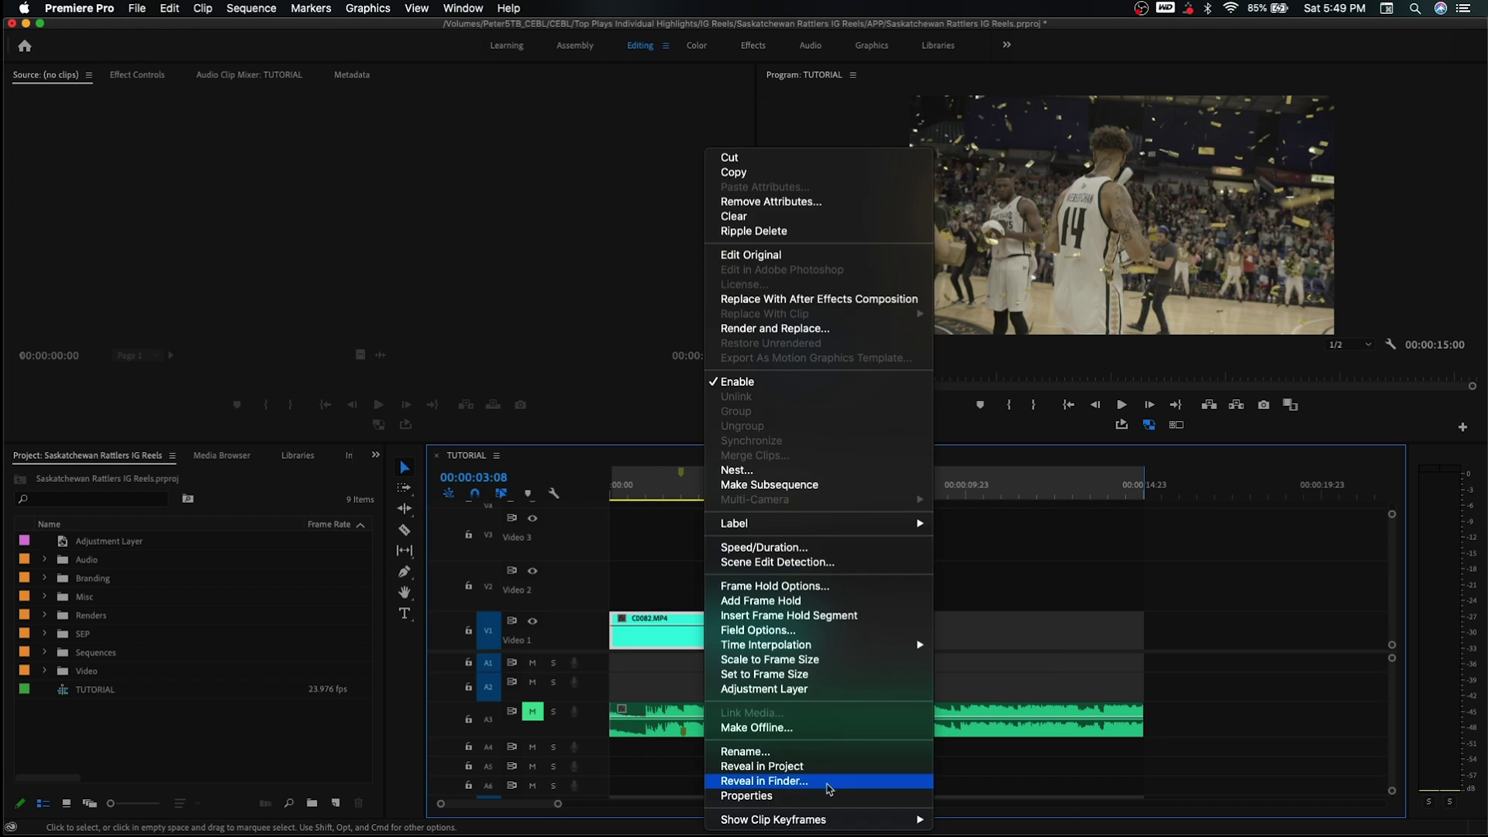
mouse_move(826, 820)
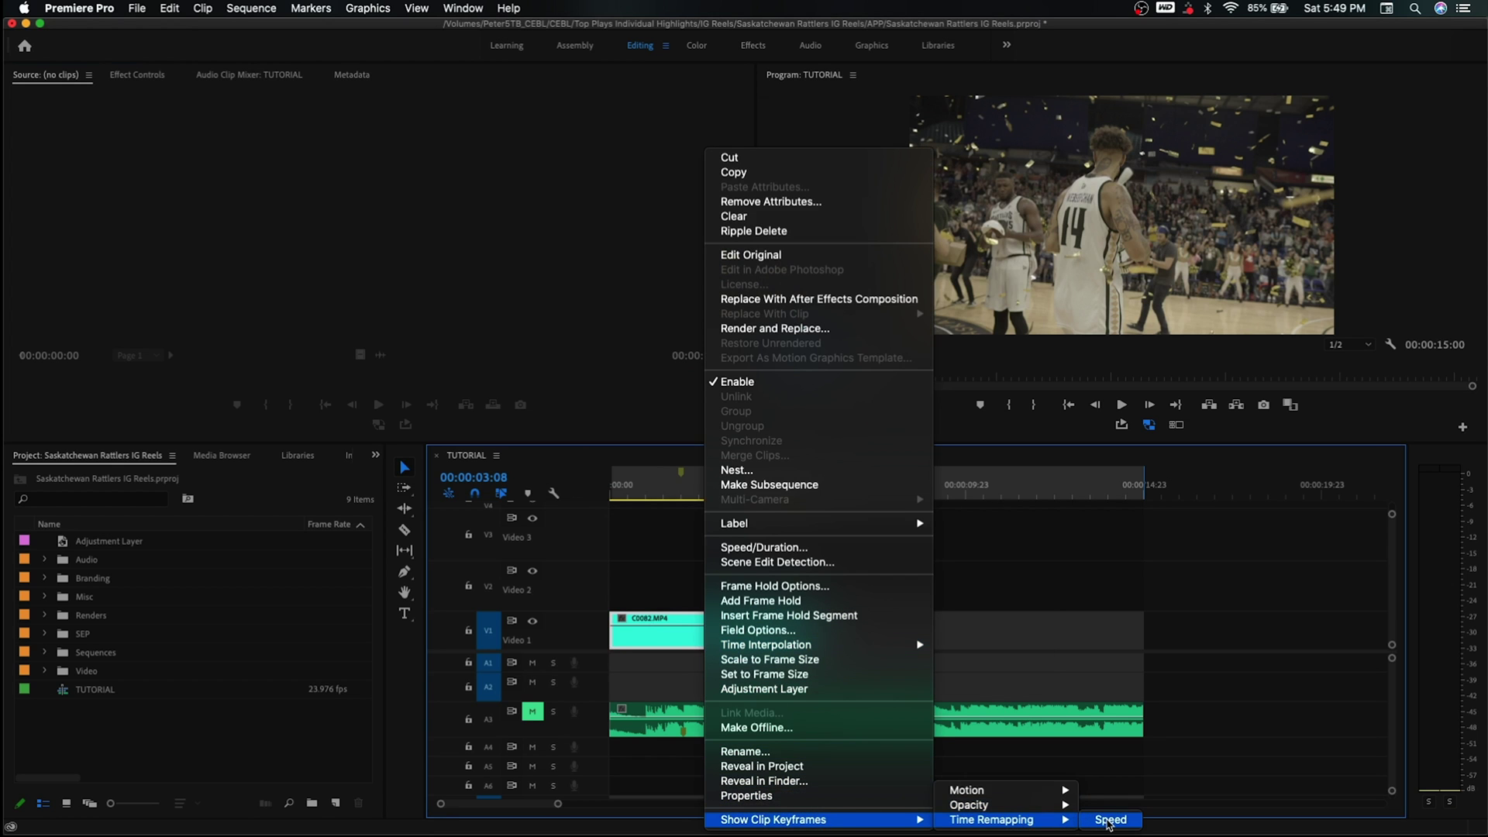
click(1110, 820)
key(backslash)
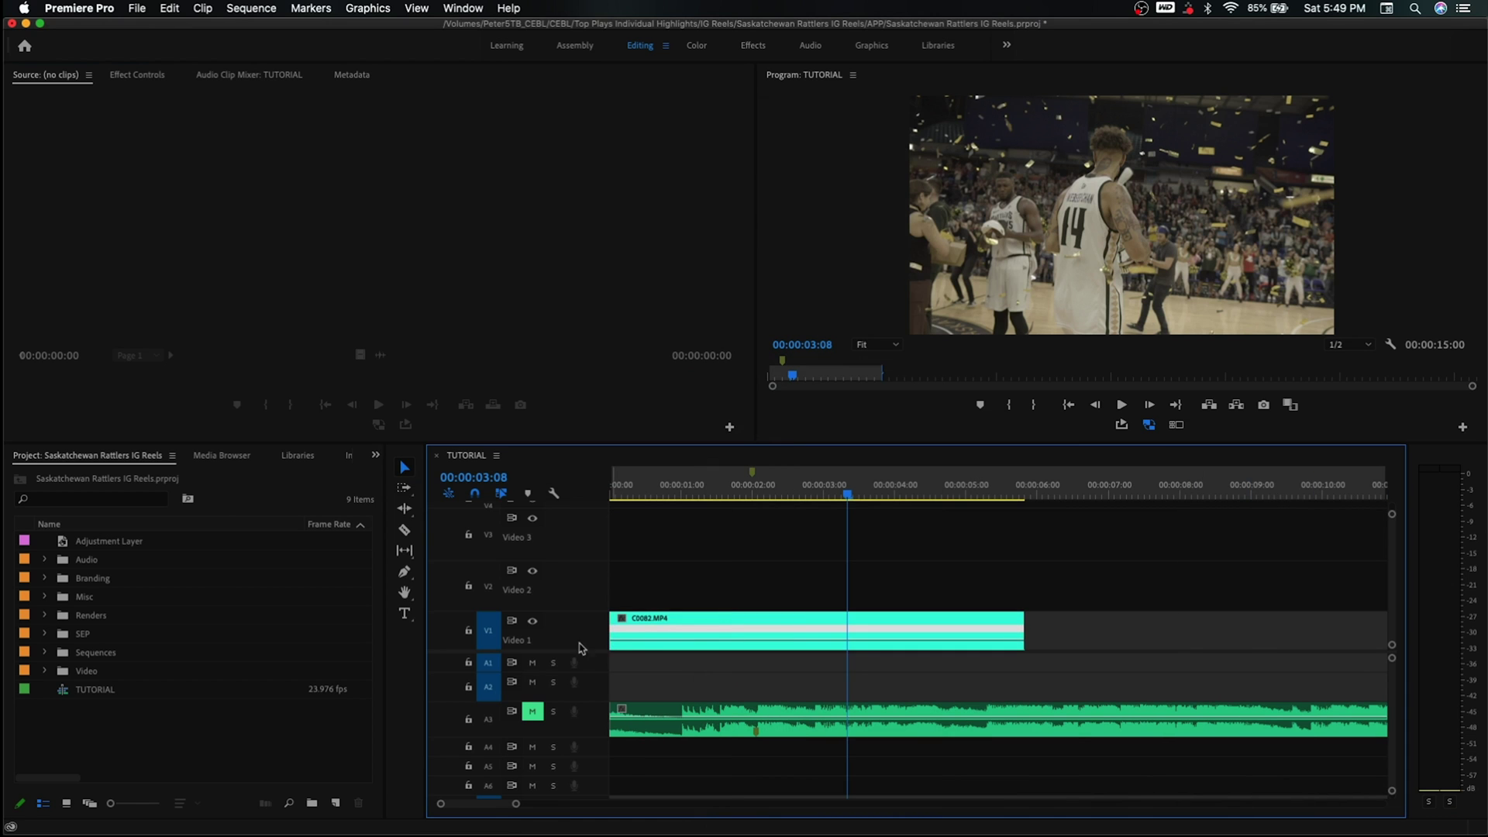
drag(588, 613, 589, 582)
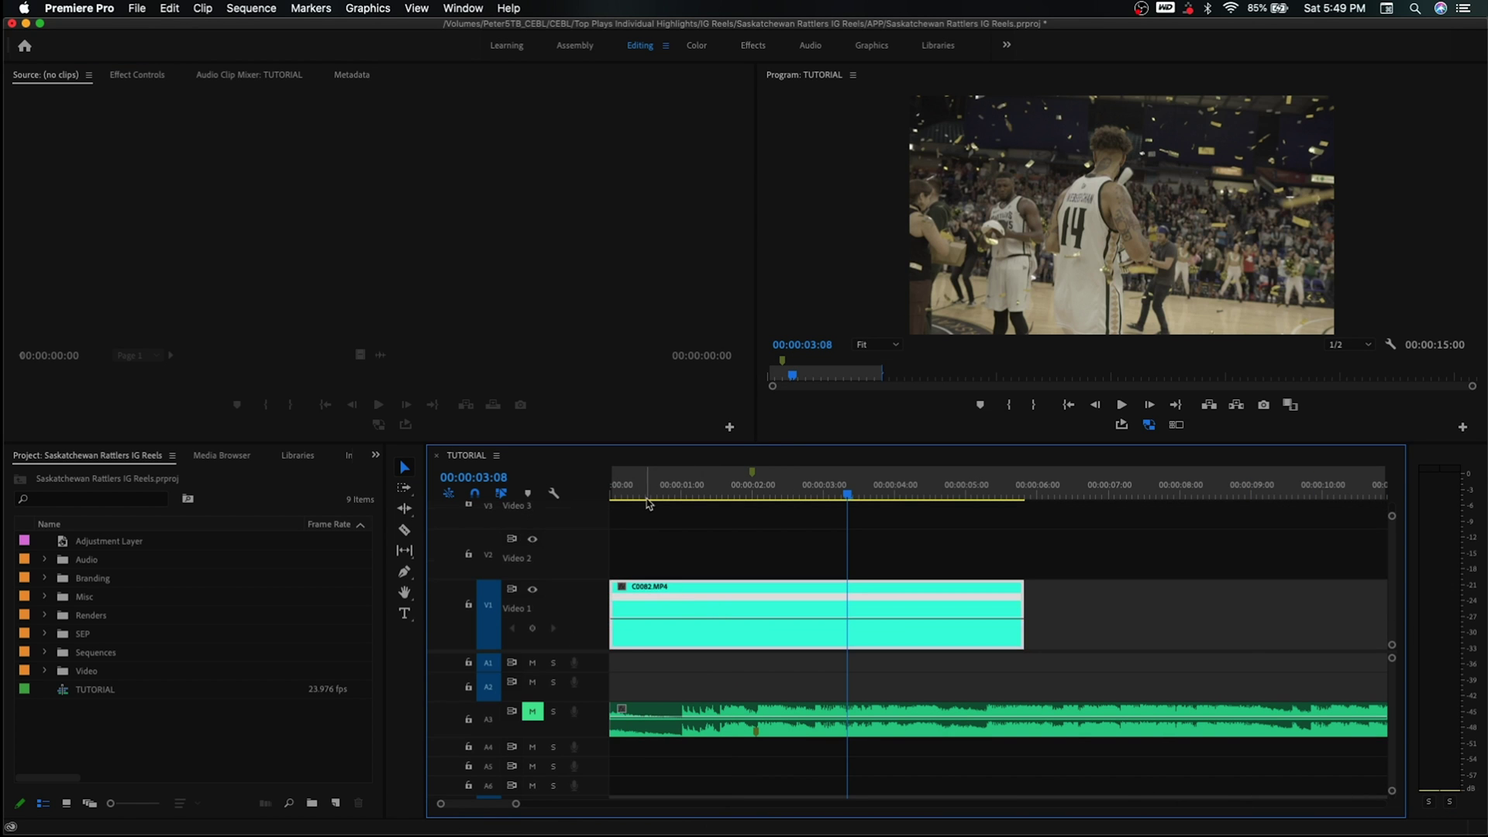
Step: Scrub from the start to find where the slow motion should begin
key(Home)
drag(608, 494, 749, 465)
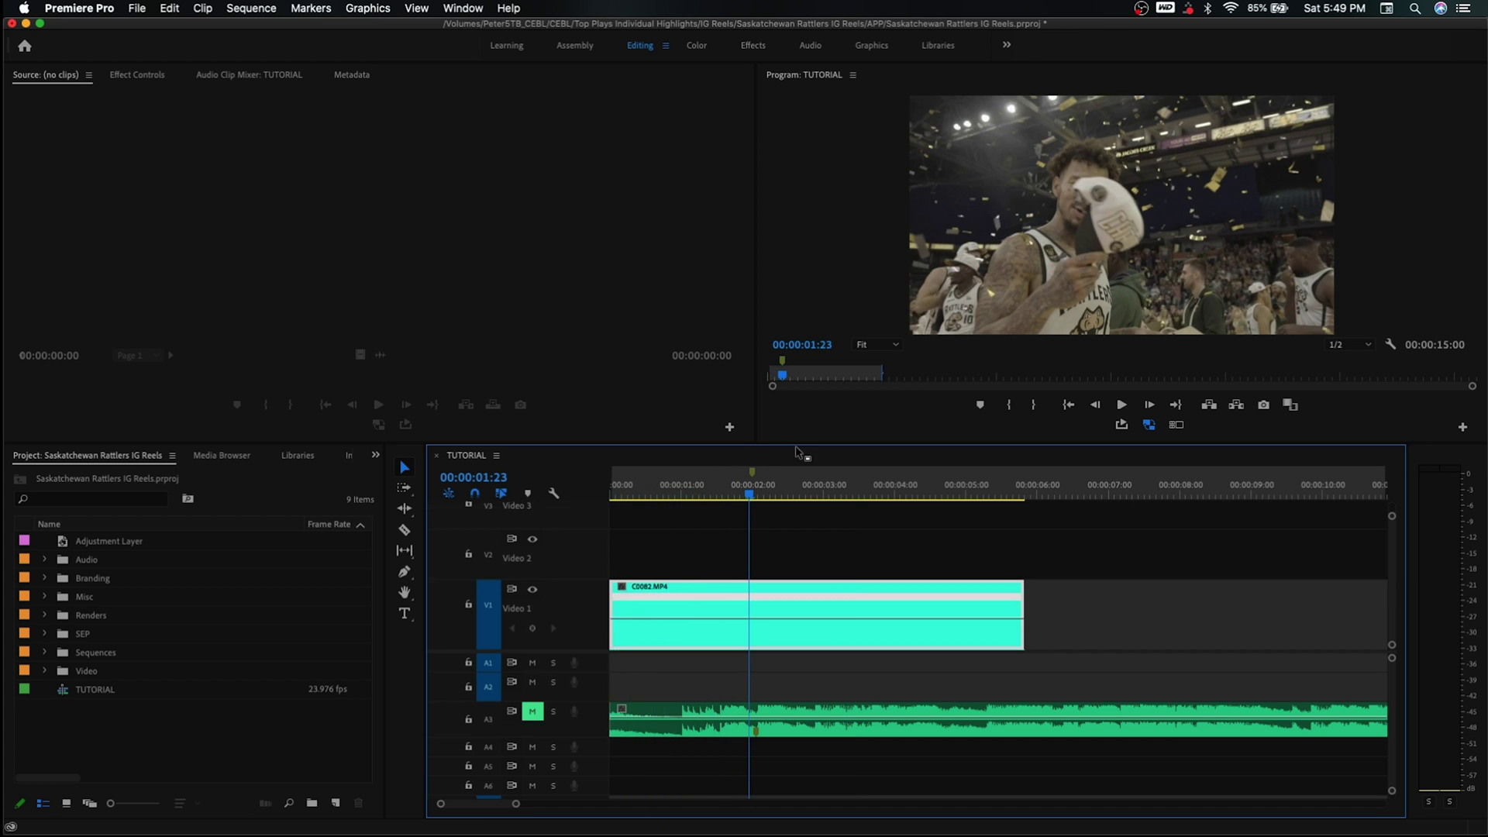
drag(751, 500, 750, 501)
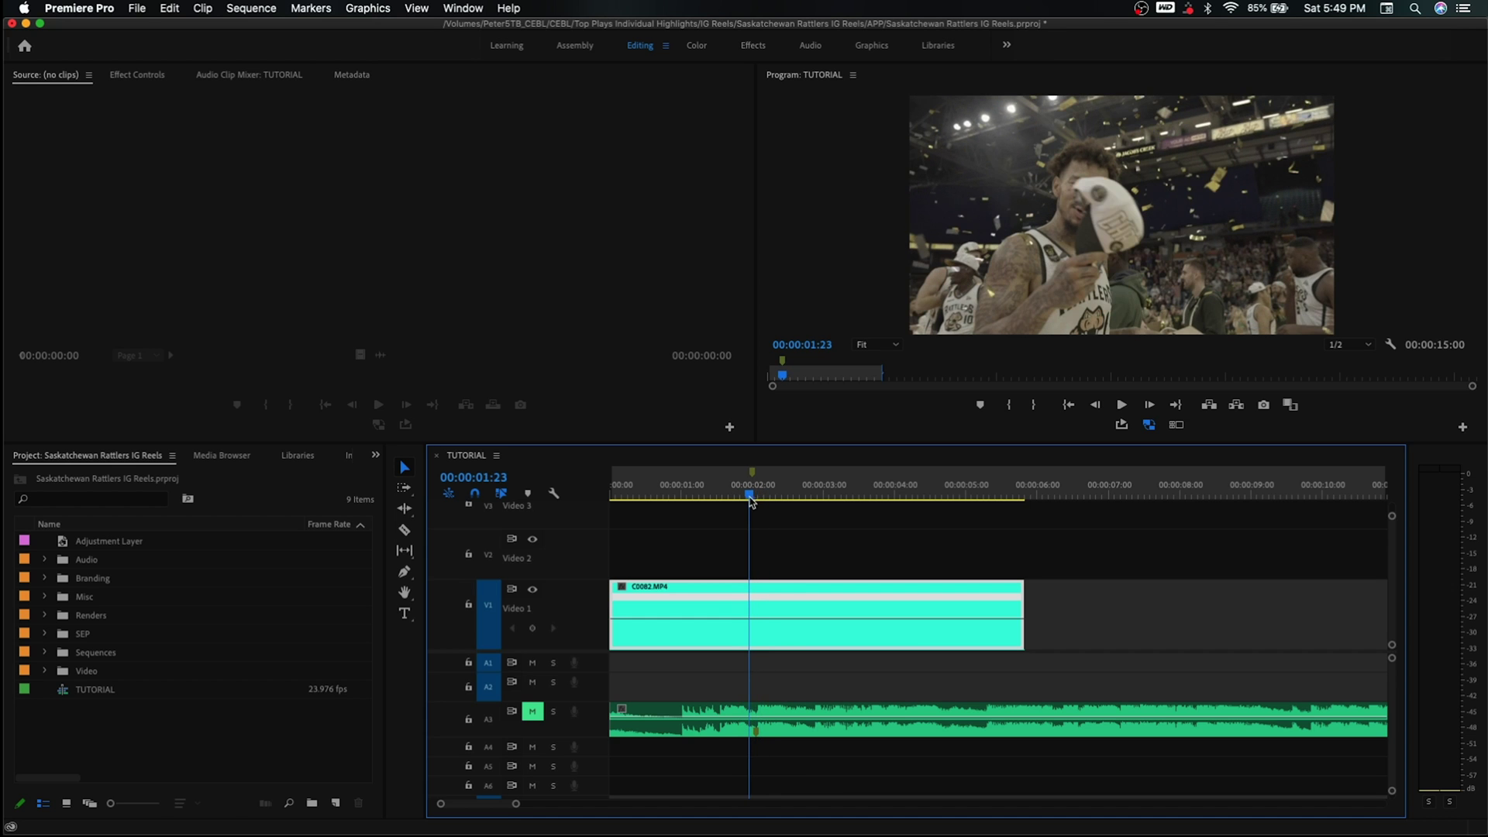
Step: Add a speed keyframe at 00:00:01:23 and split it into a ramp
super+click(750, 620)
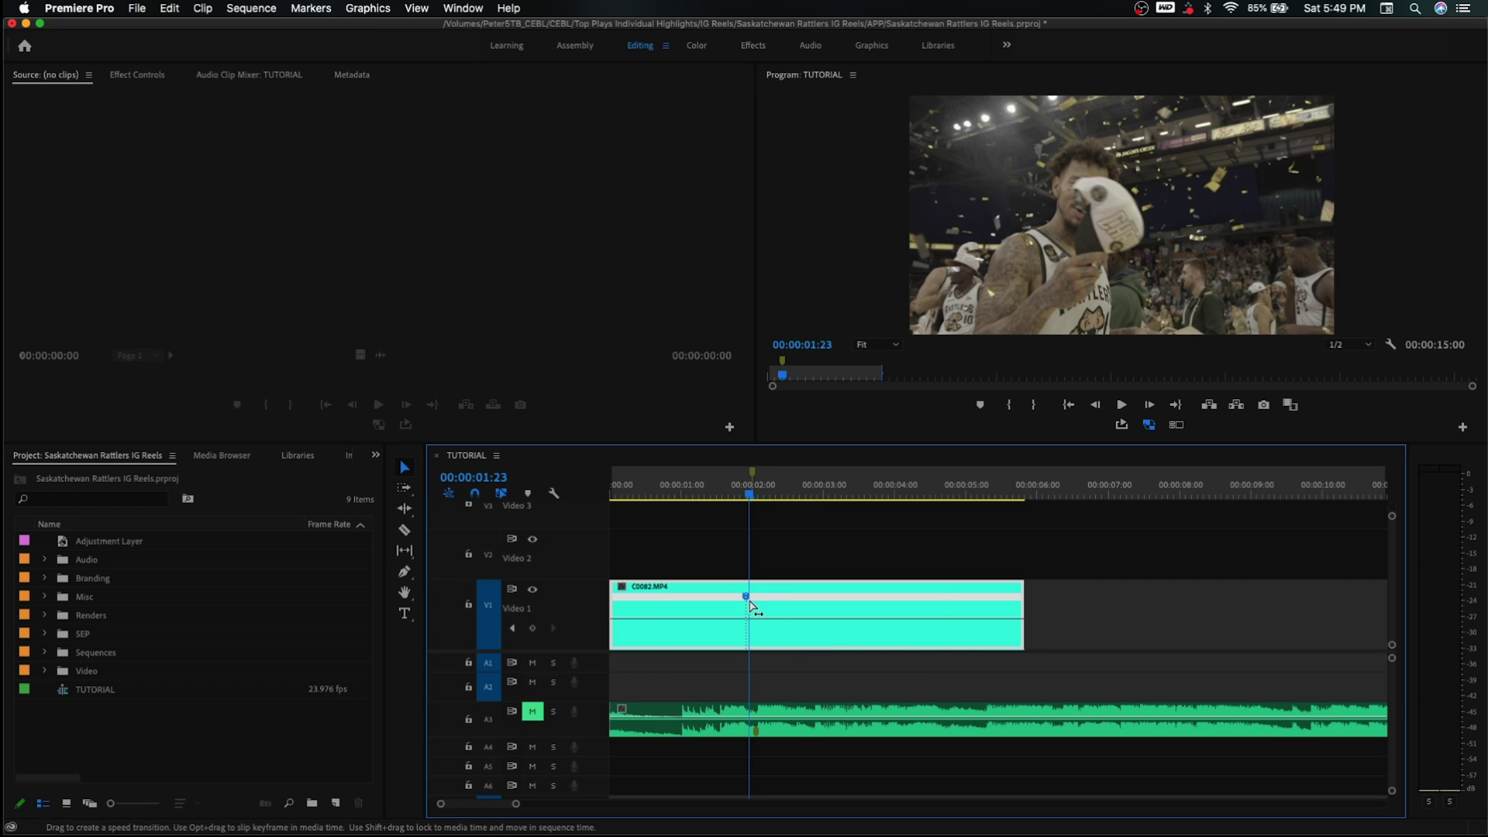
key(=)
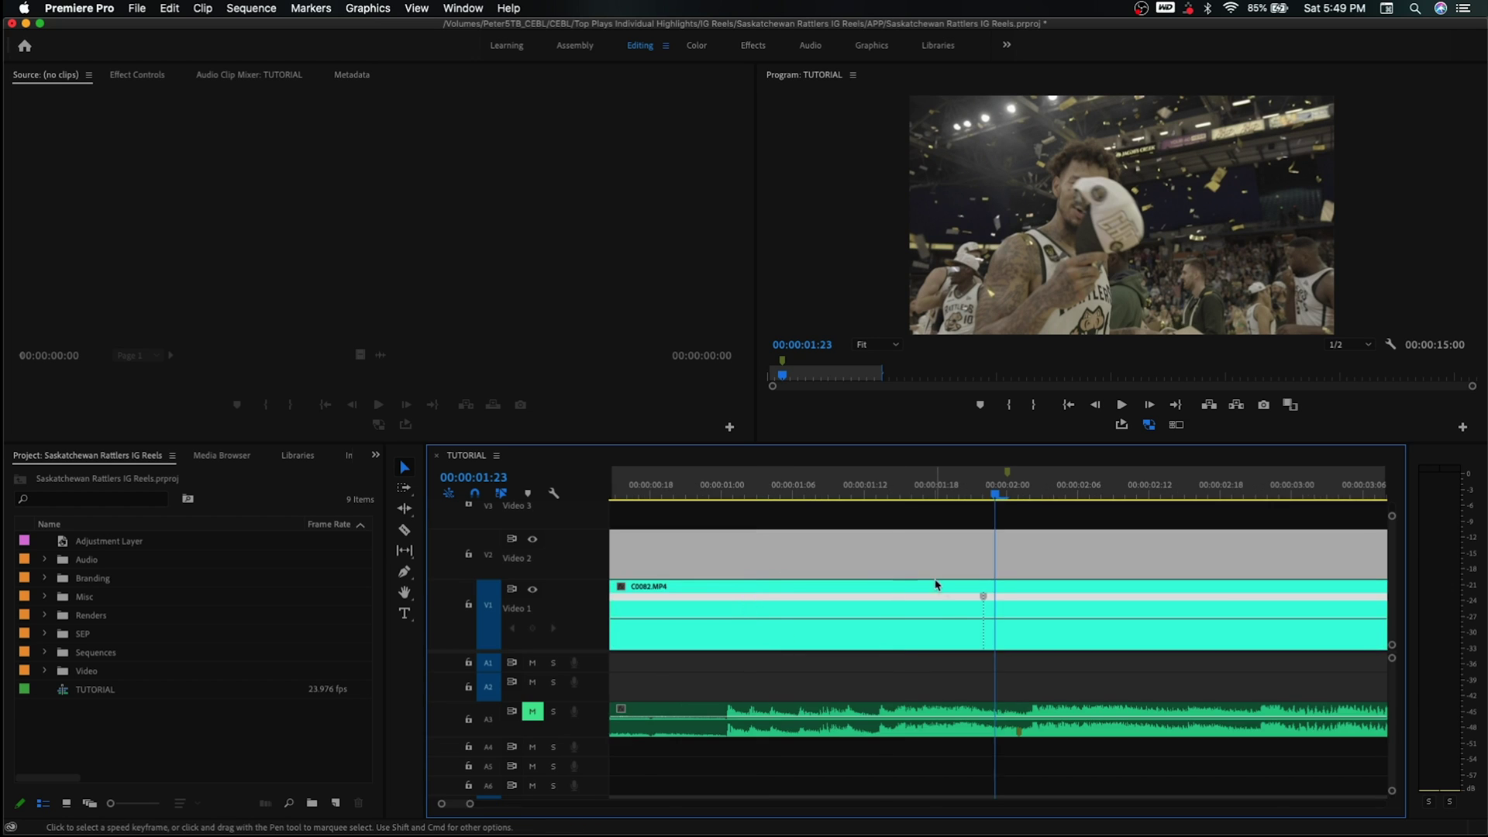
drag(986, 606, 997, 608)
key(minus)
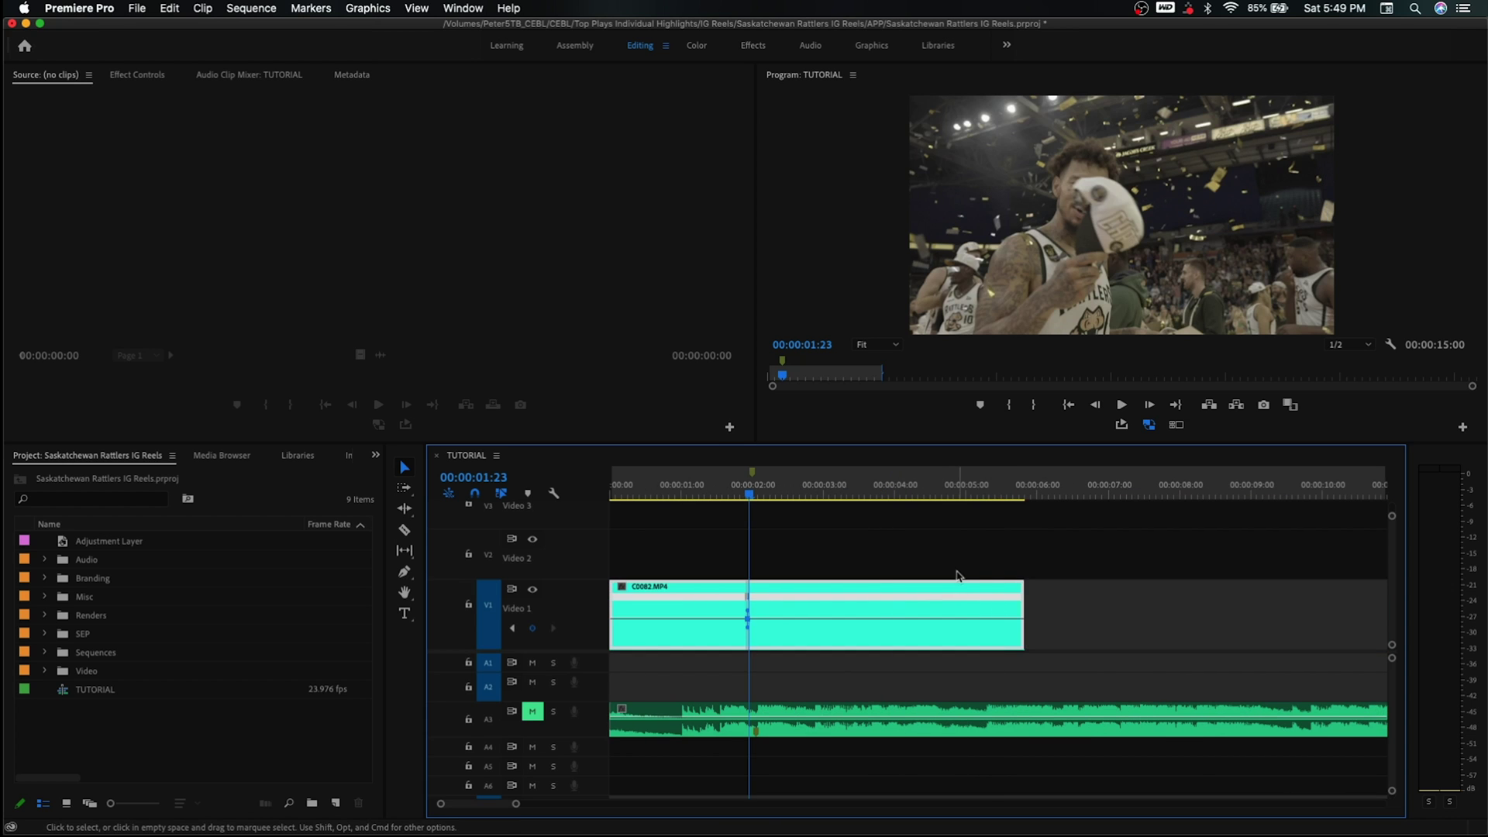
Step: Add a second speed keyframe at 00:00:02:15 and stretch it into a gradual ramp
drag(749, 493, 796, 503)
key(equal)
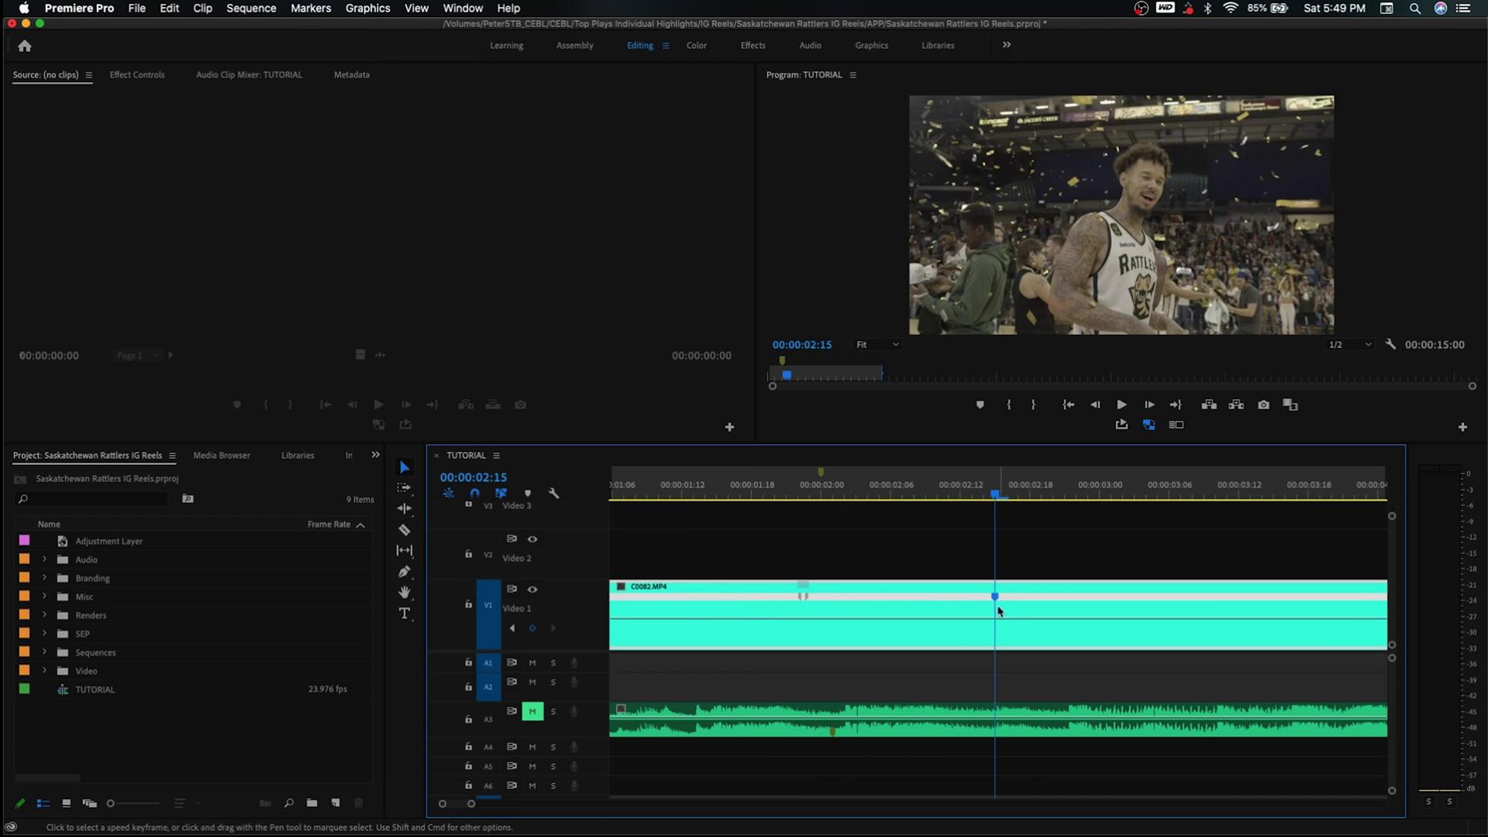
key(equal)
drag(999, 601, 1032, 599)
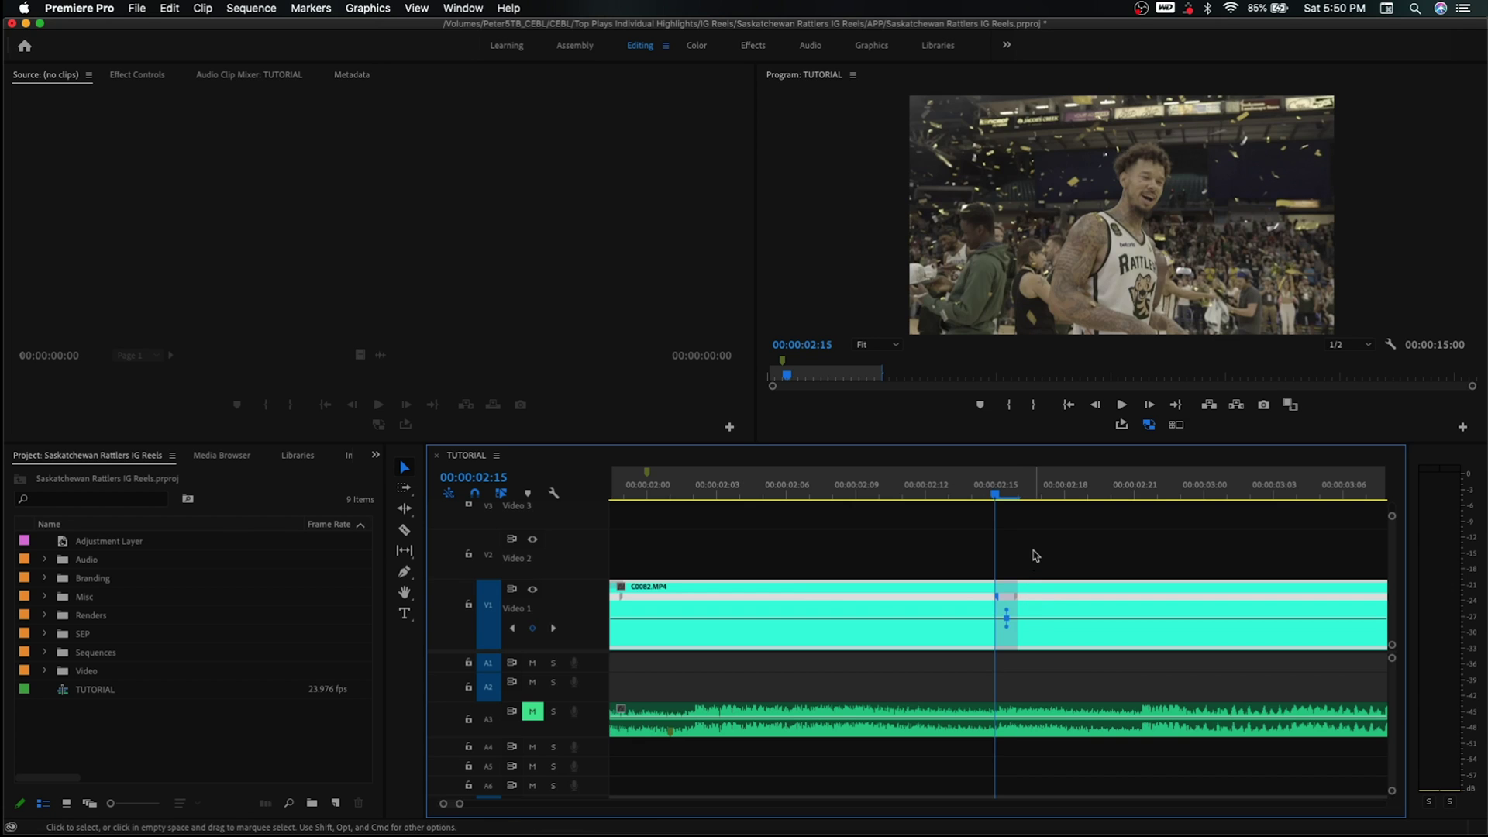
key(minus)
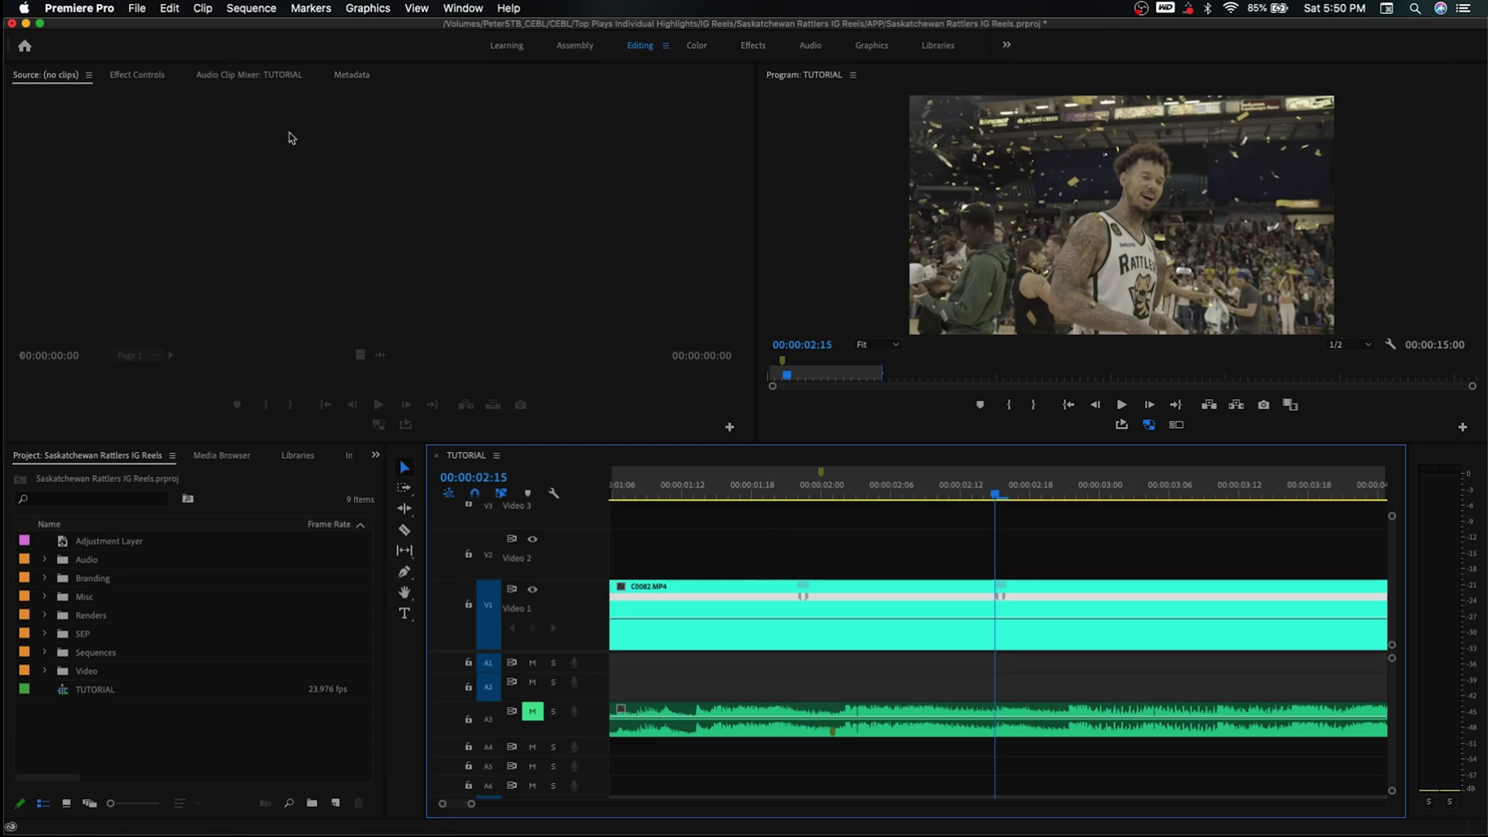
Step: Check the TUTORIAL sequence settings' 23.976 frames/second timebase, then close them
click(251, 8)
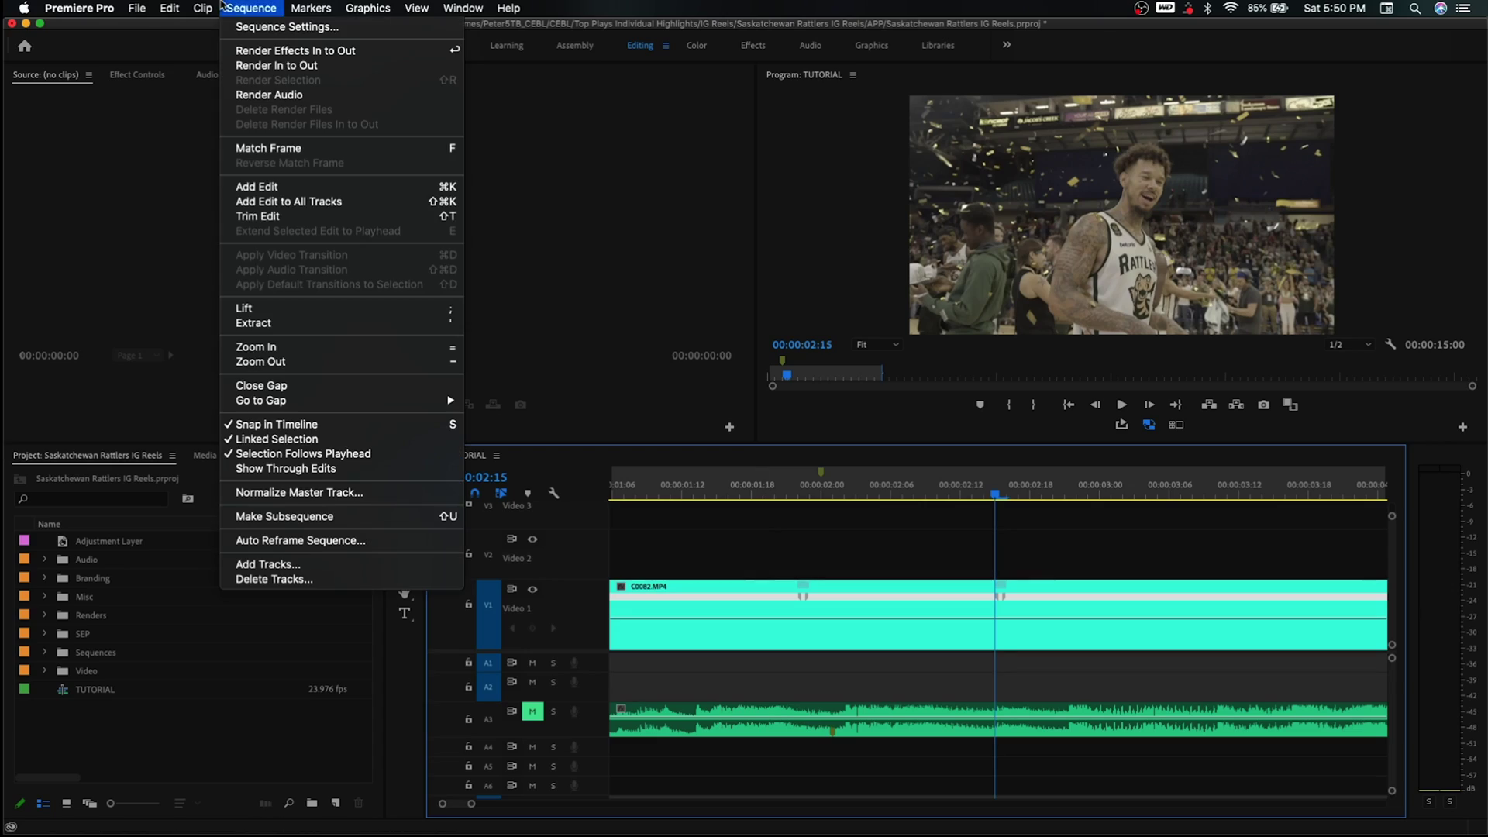
click(261, 28)
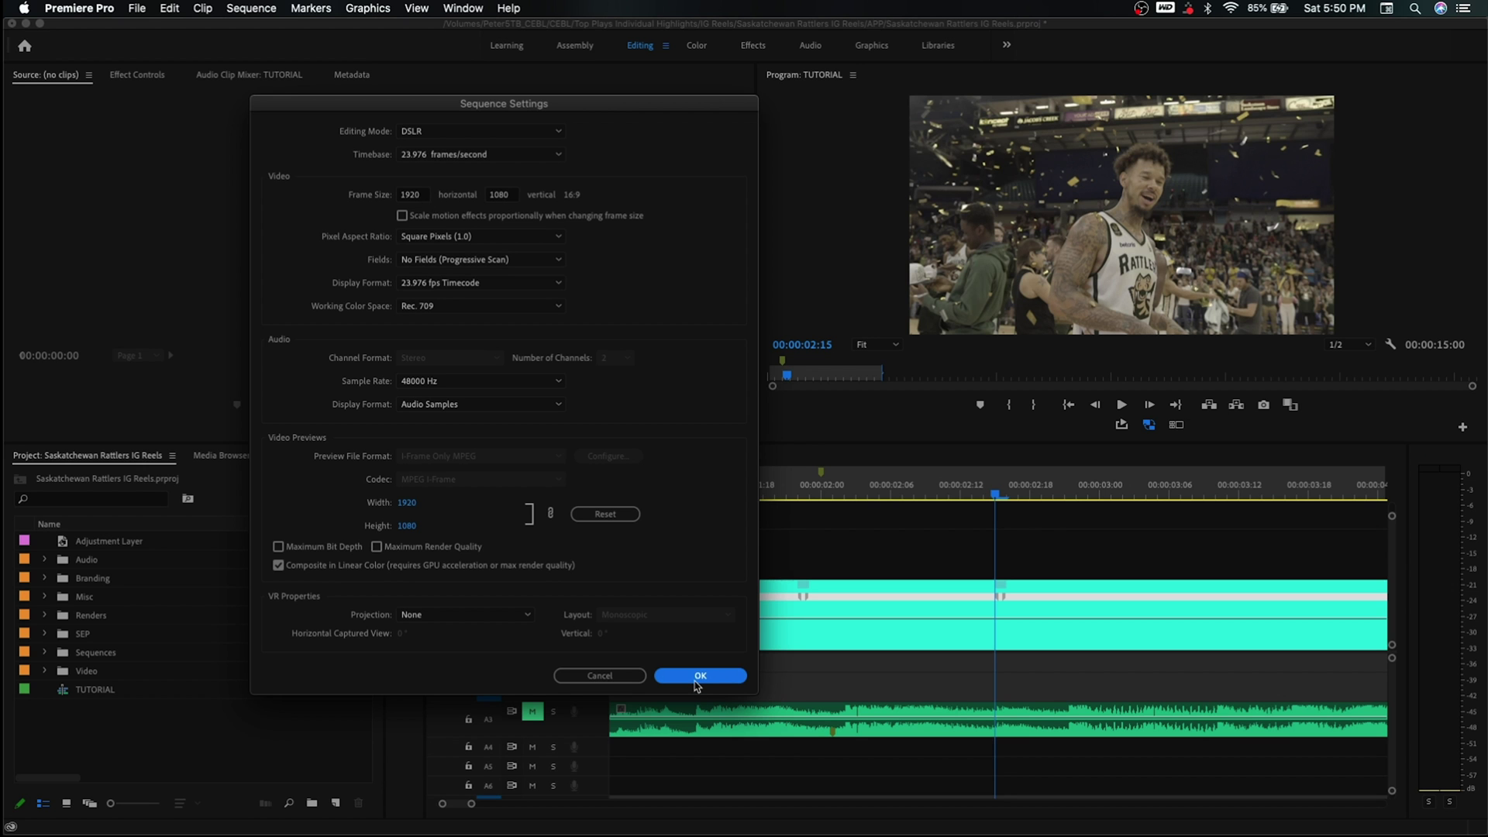
click(696, 677)
Step: Drag the speed between the keyframes down to about 10% and play back the ramp
drag(883, 625, 888, 668)
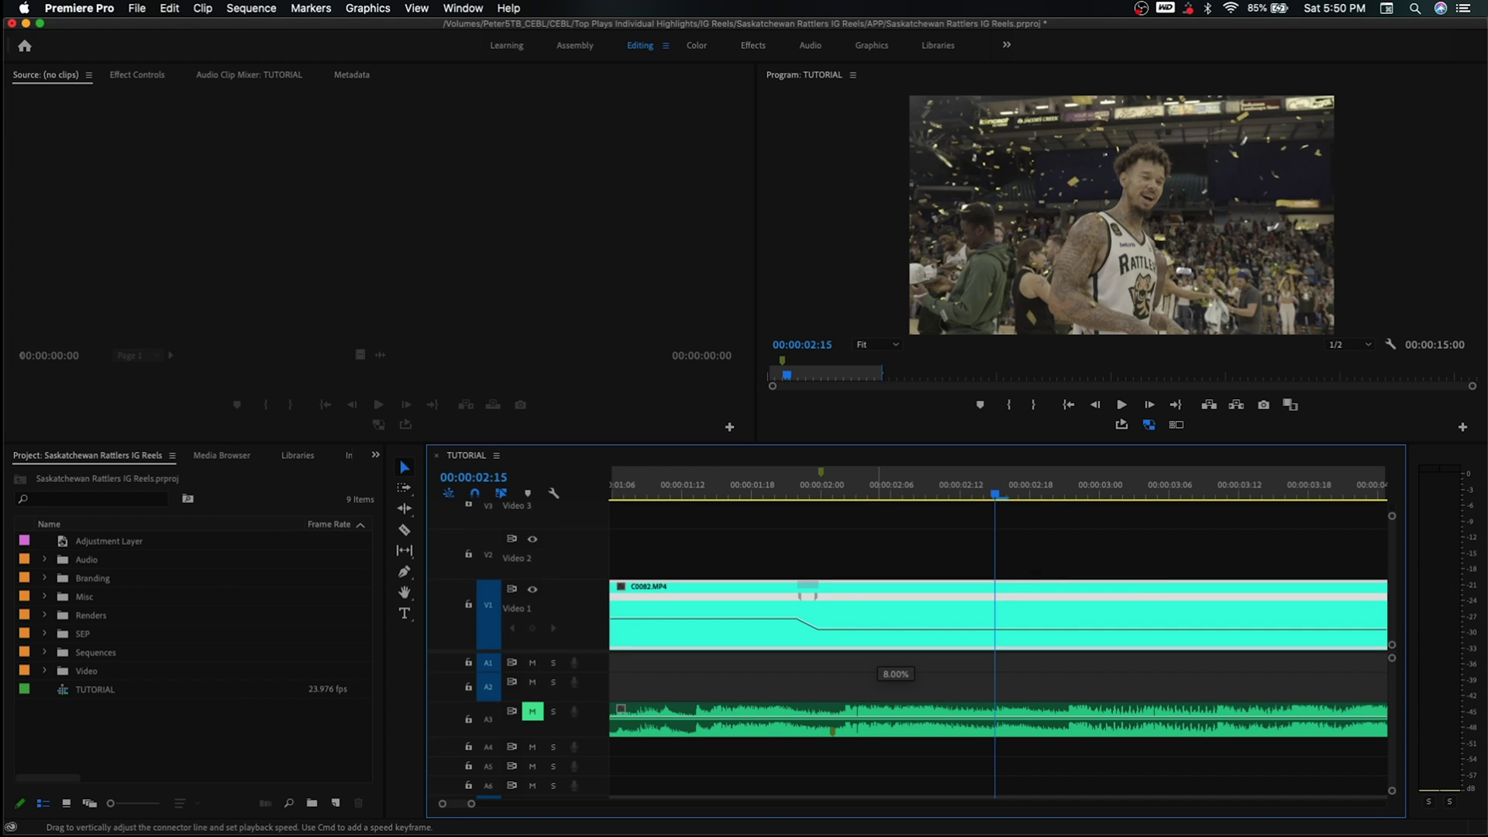
drag(888, 673, 888, 673)
click(822, 487)
key(space)
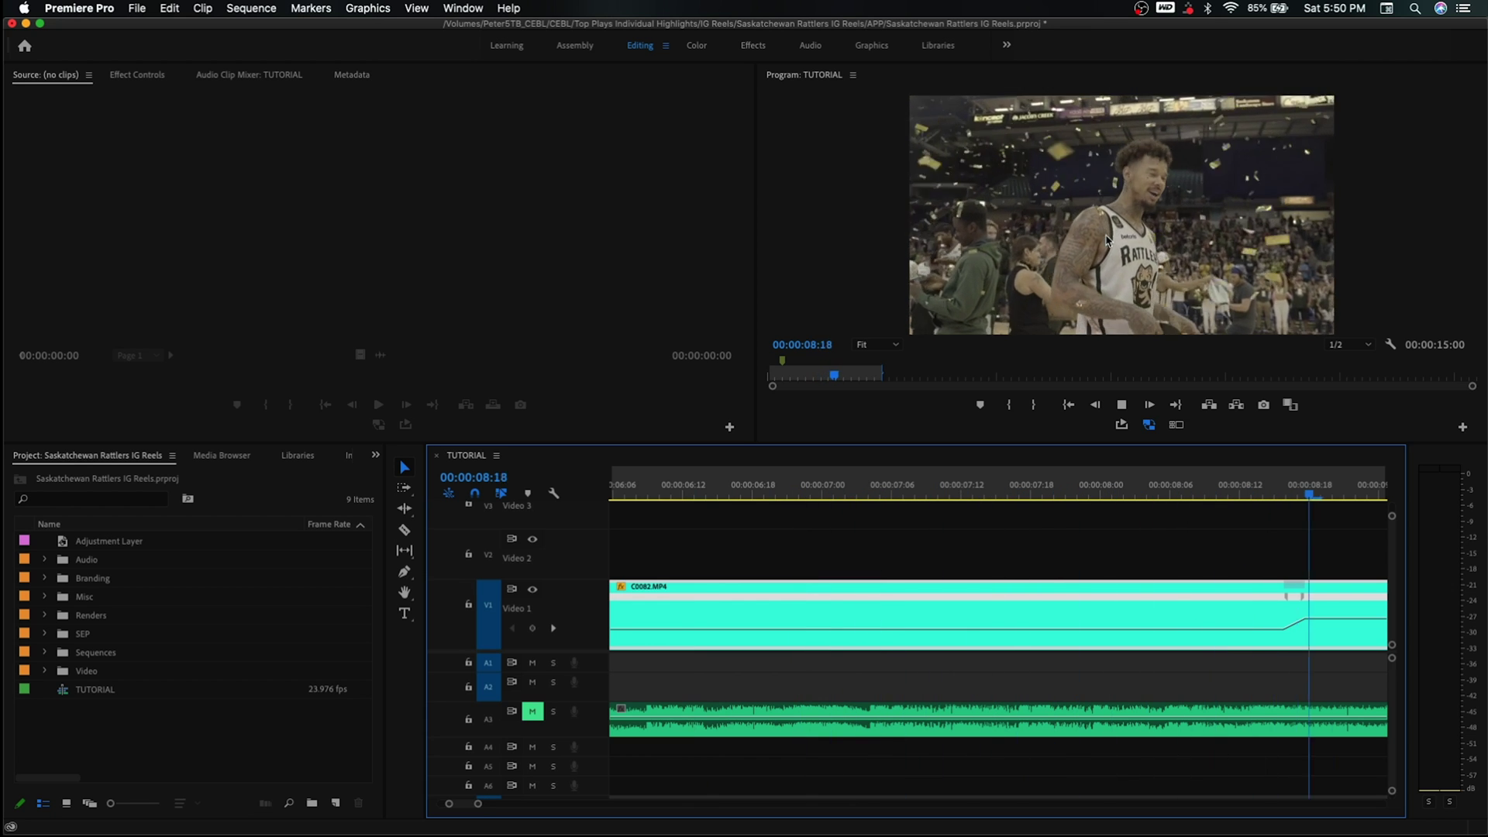
key(space)
Step: Place the playhead at 00:00:04:05 in the slowed section and open Speed/Duration
key(minus)
key(minus)
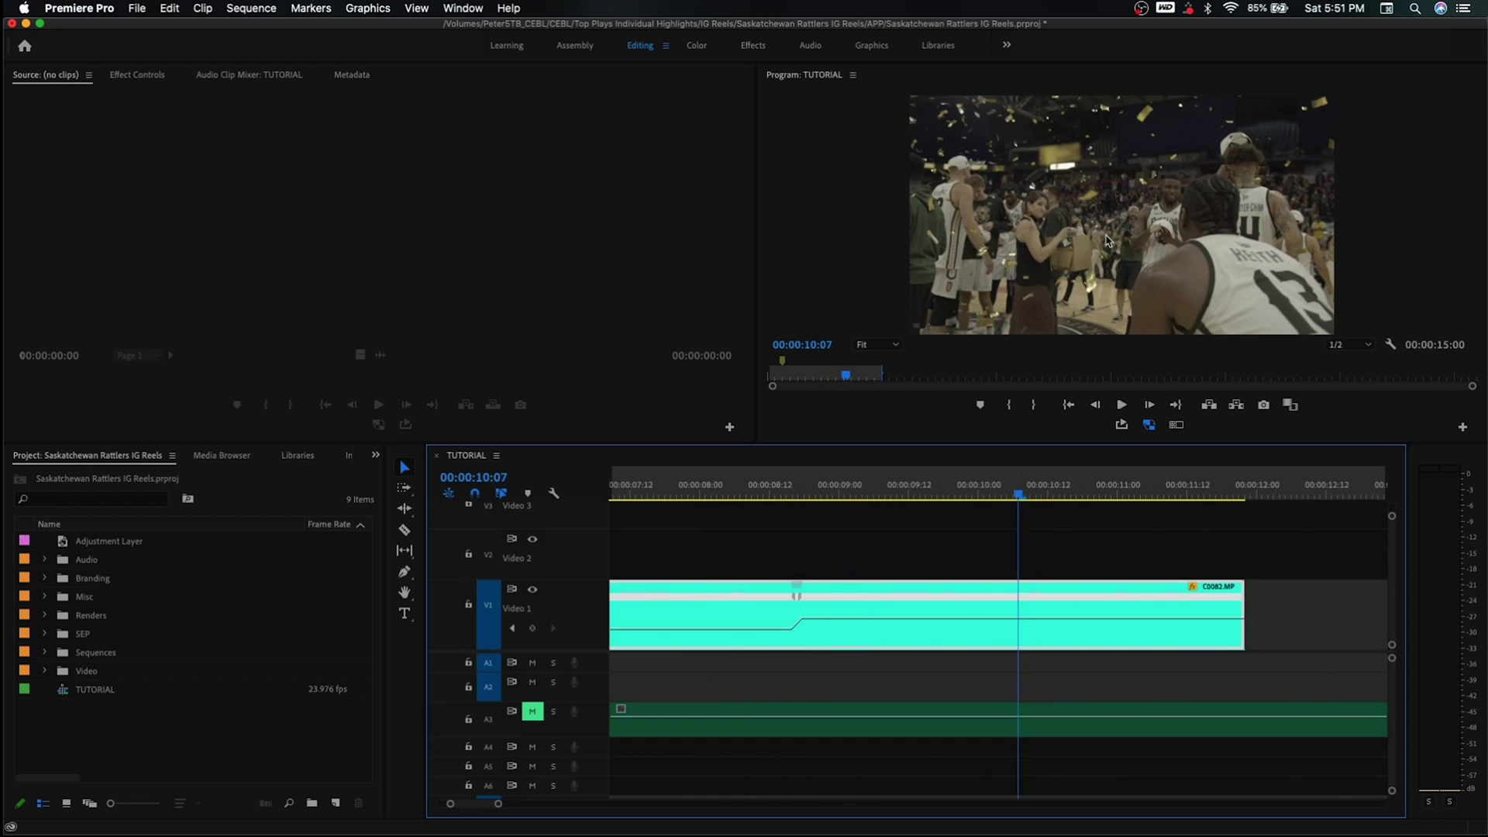
click(760, 500)
key(equal)
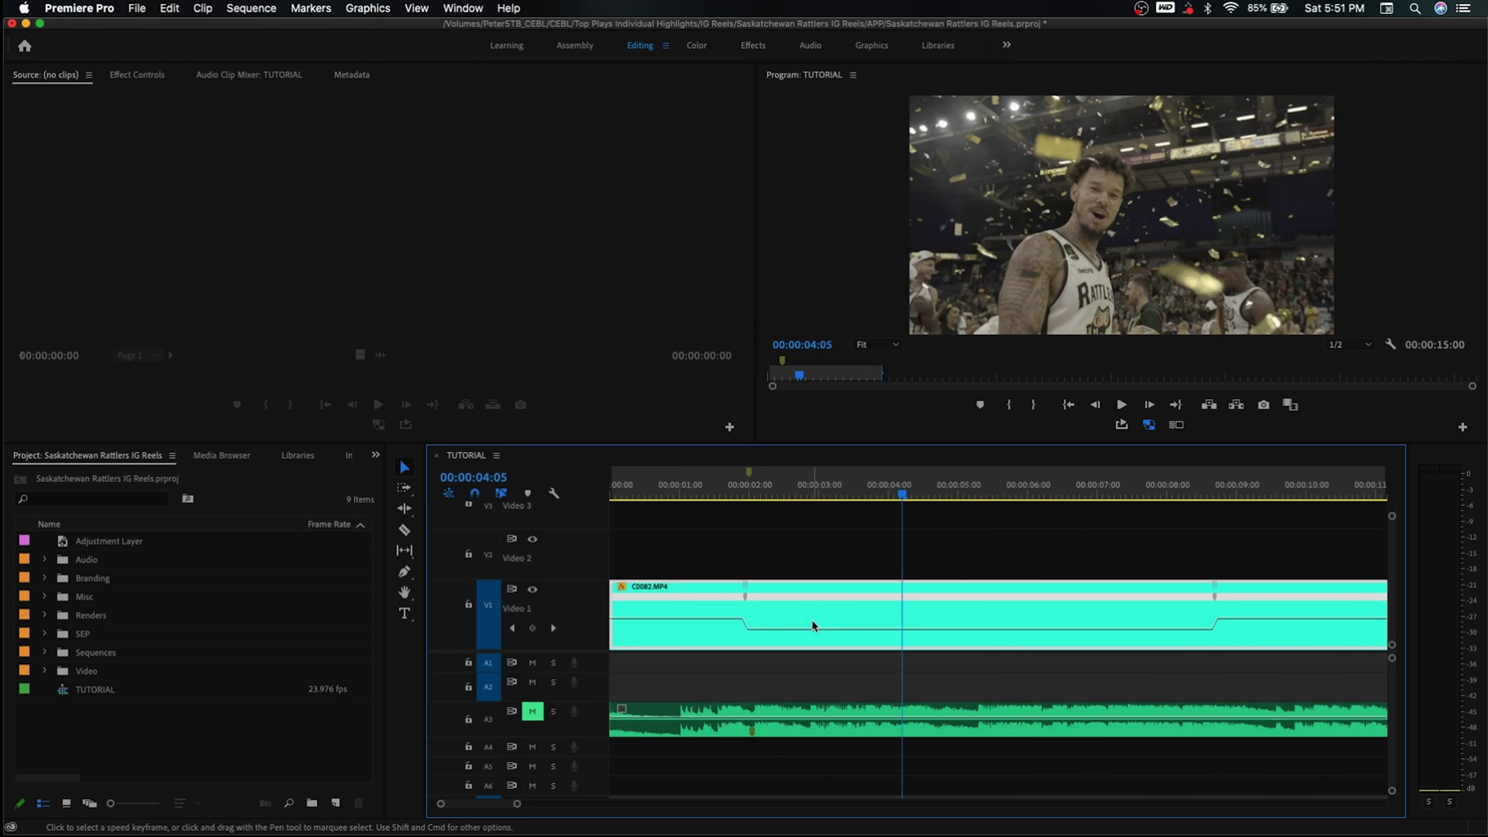
key(super+r)
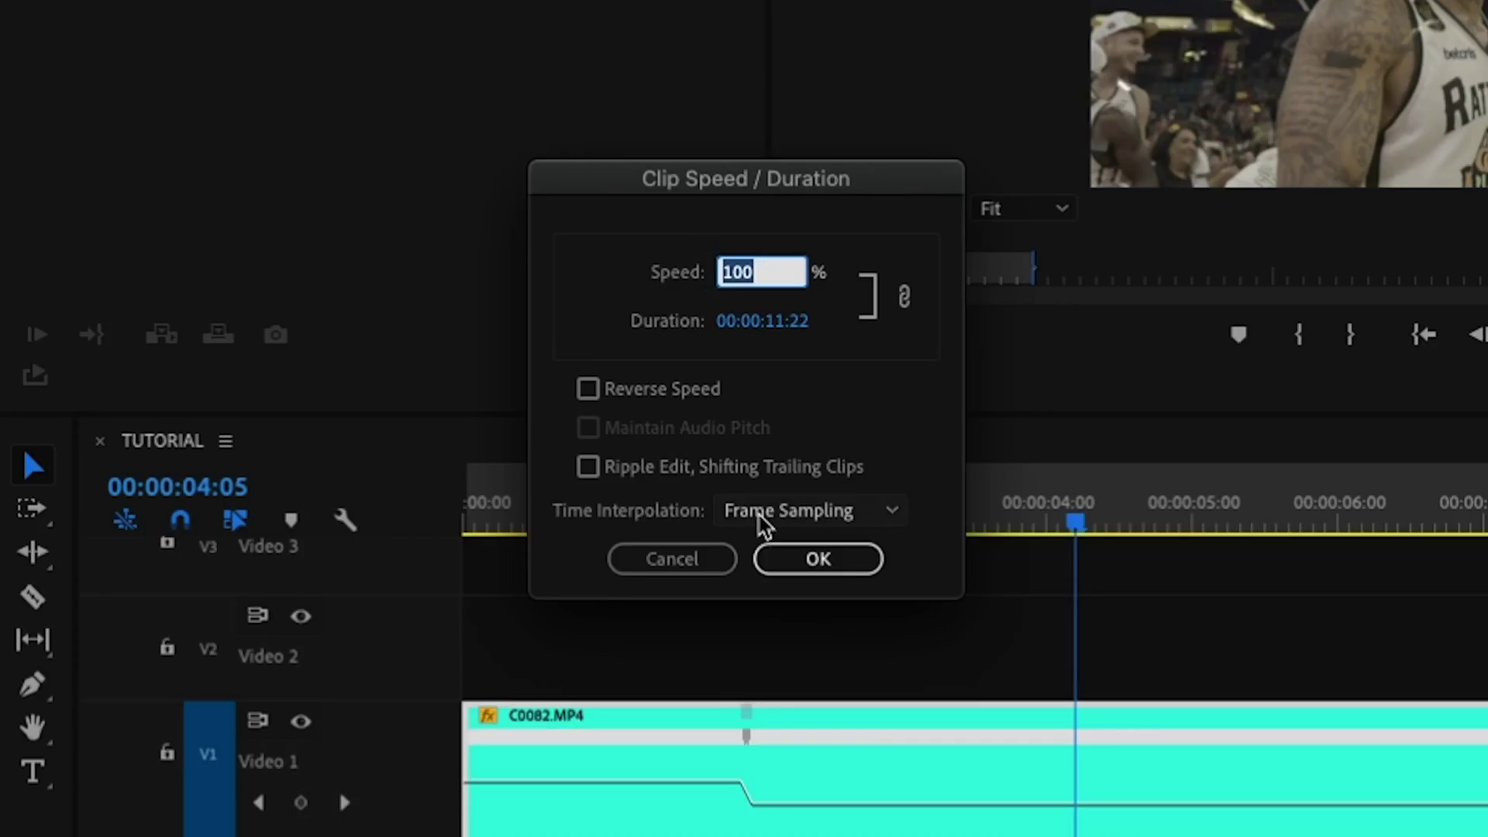
Step: Set the clip's Time Interpolation to Optical Flow and apply it
click(750, 490)
click(771, 540)
click(890, 644)
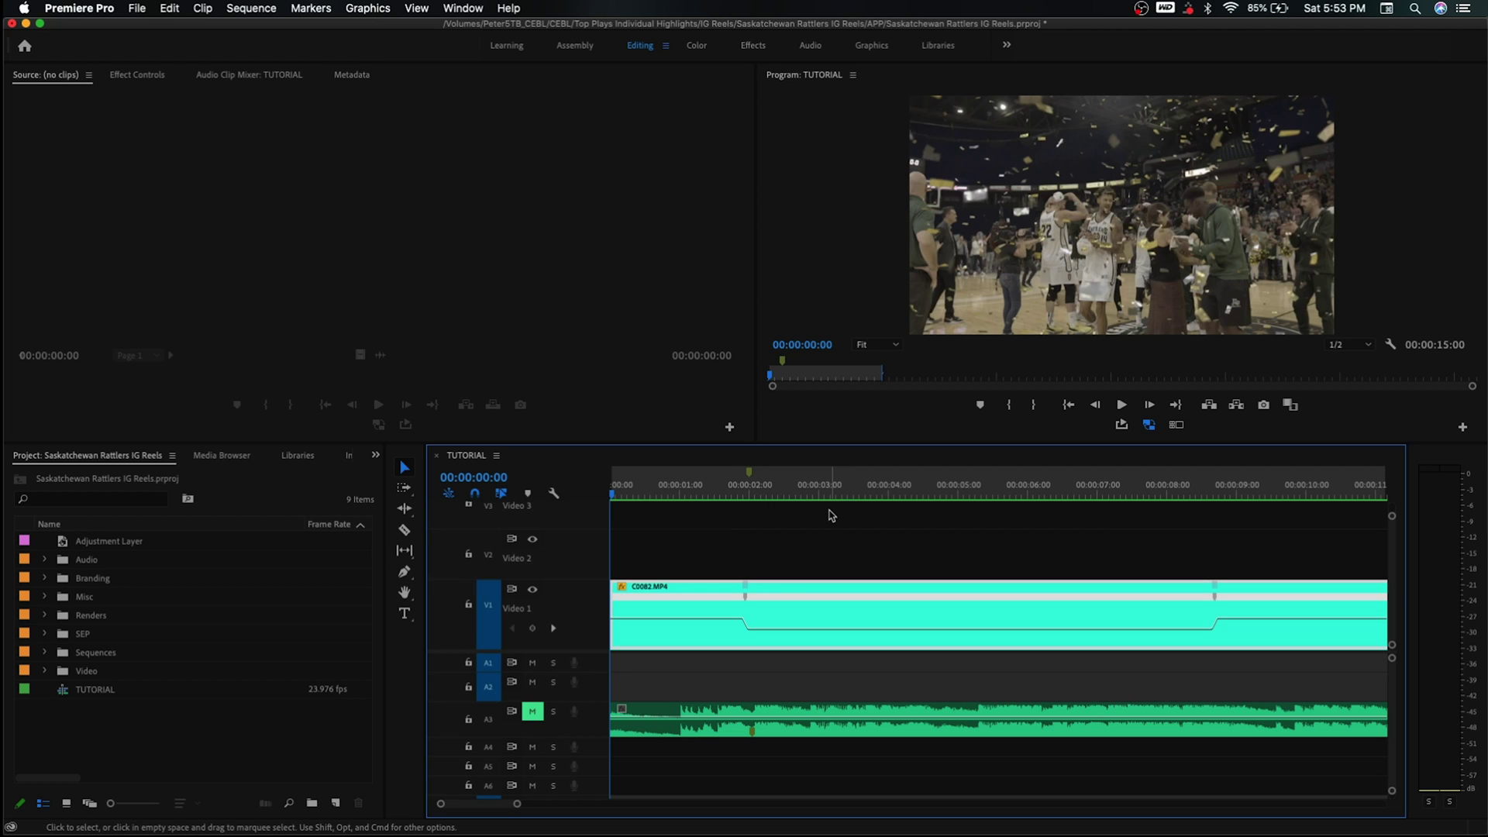
key(space)
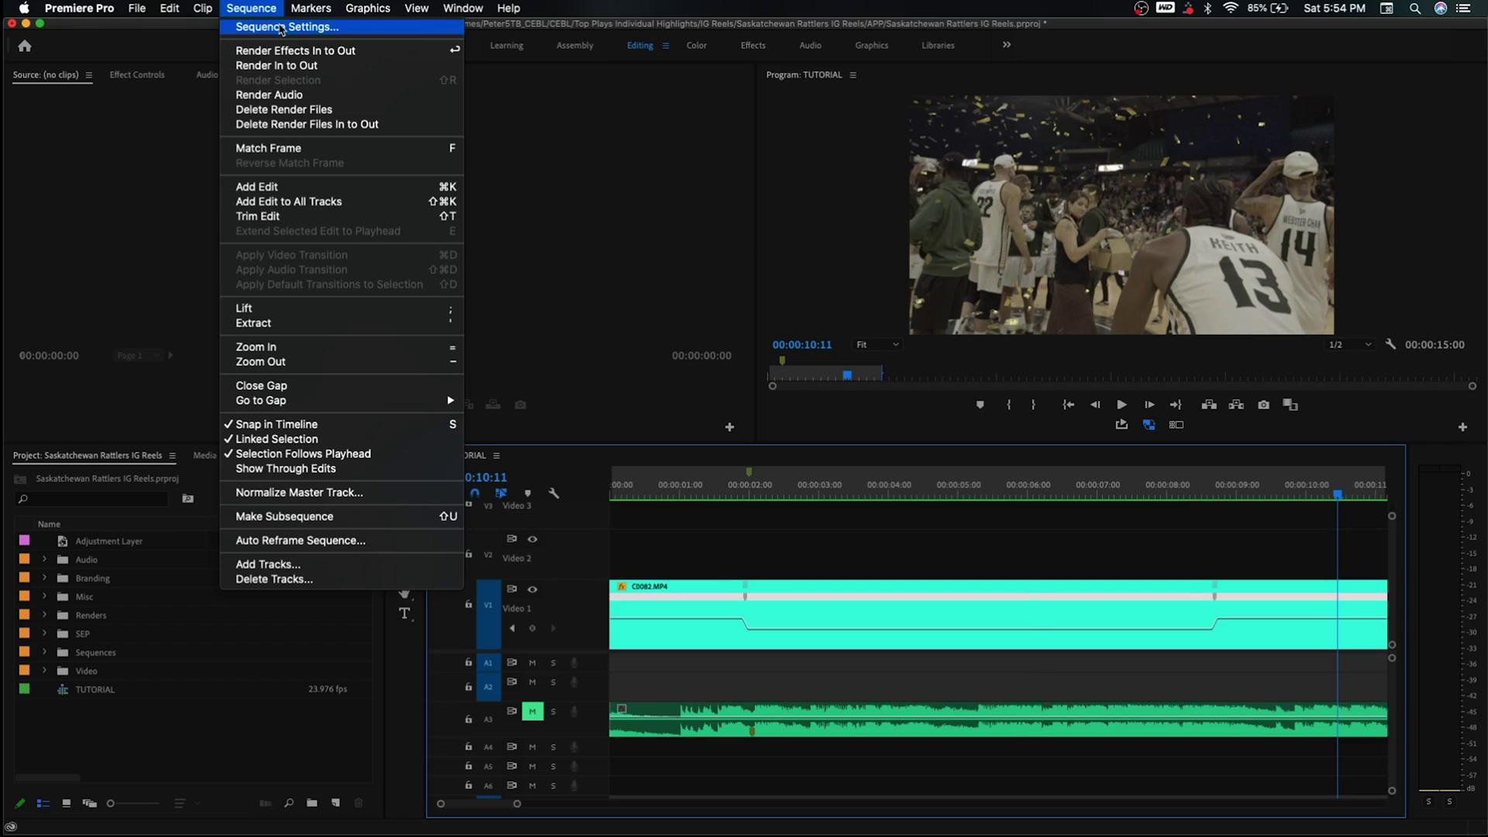
Step: Change the TUTORIAL frame size to 1080 × 1920 and accept deleting previews
click(281, 27)
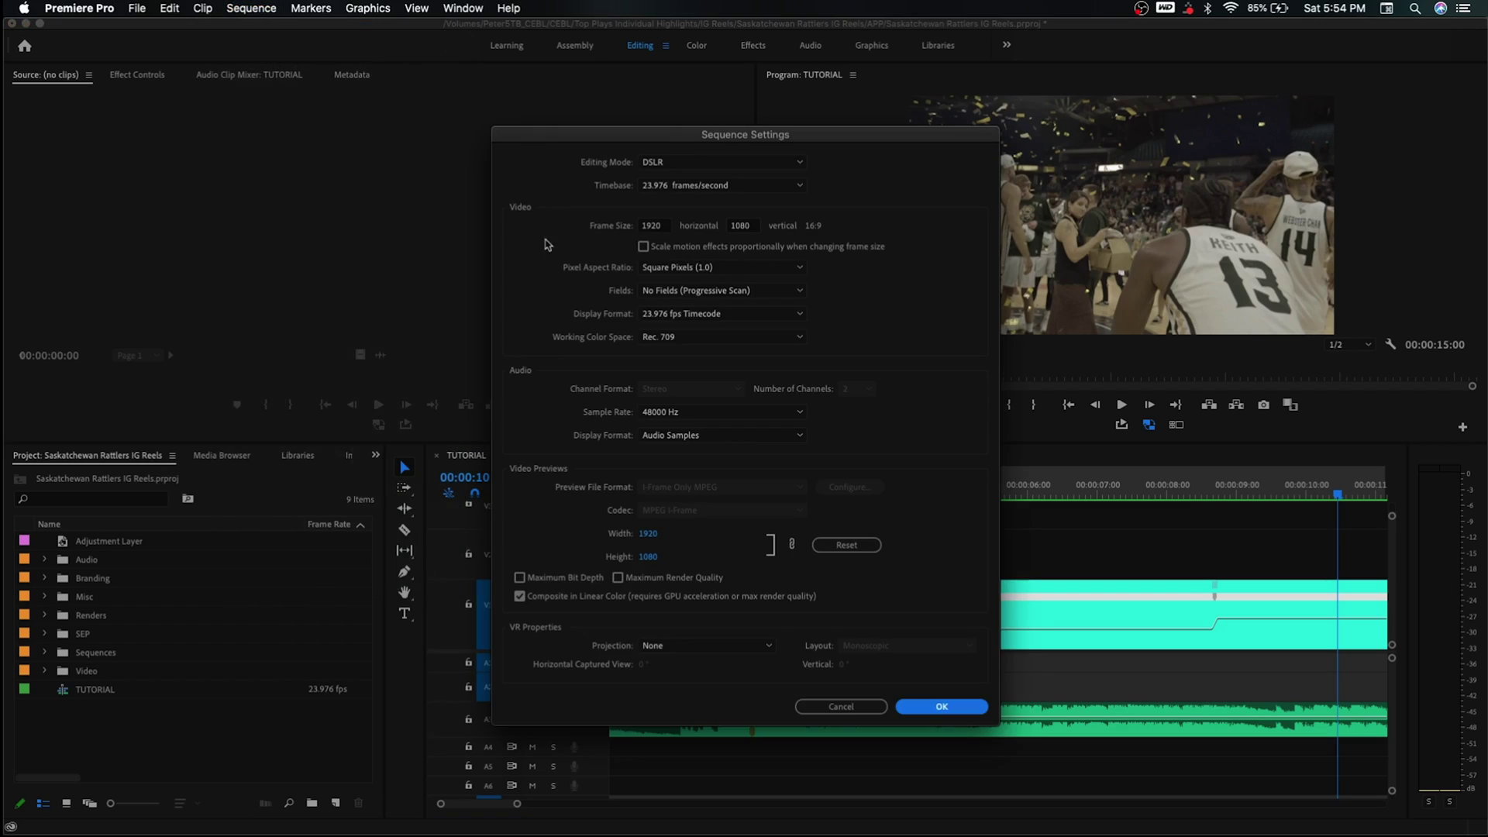
double_click(655, 226)
text(10)
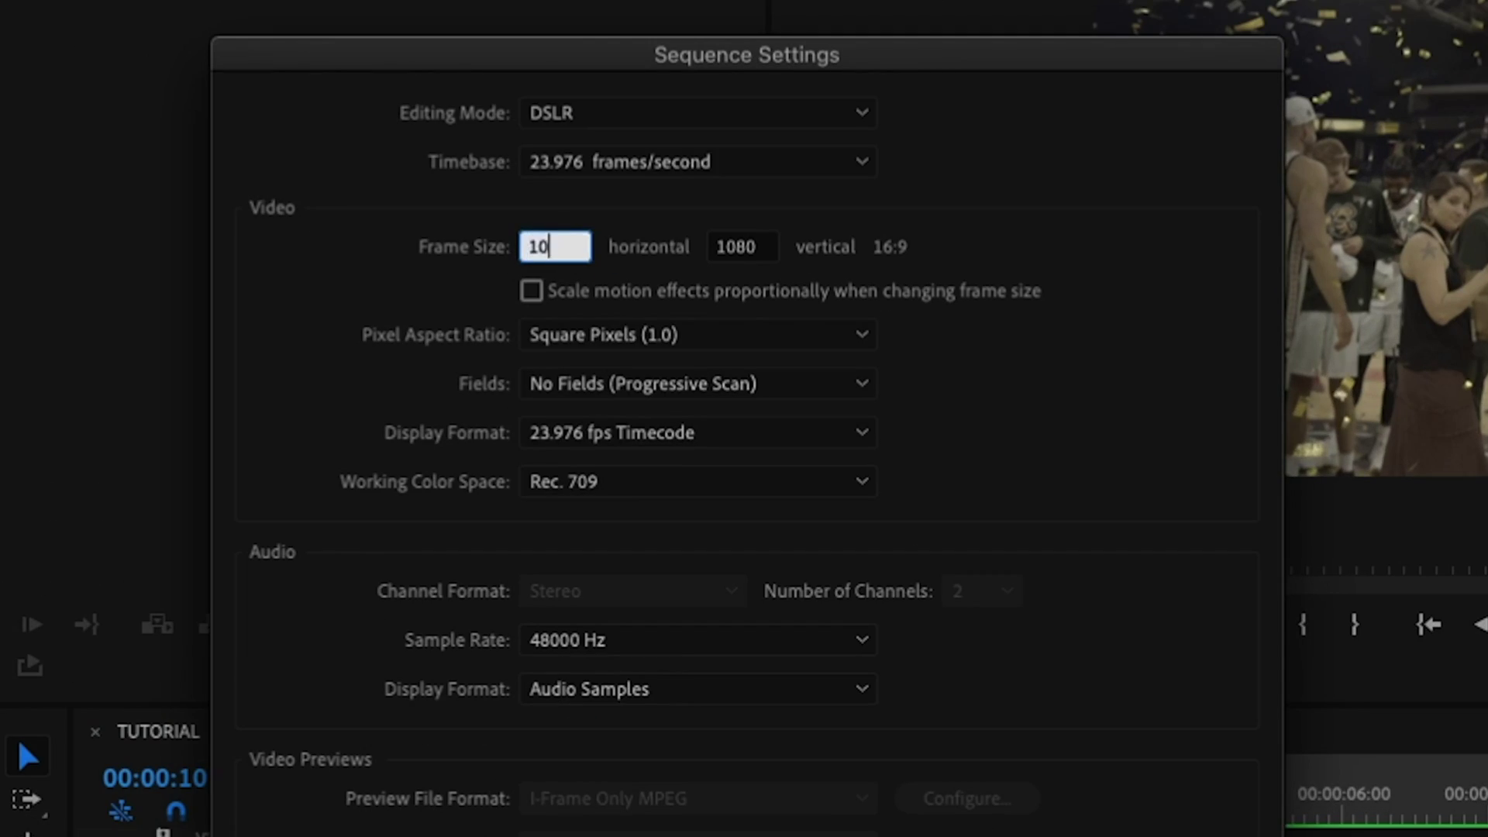
key(Tab)
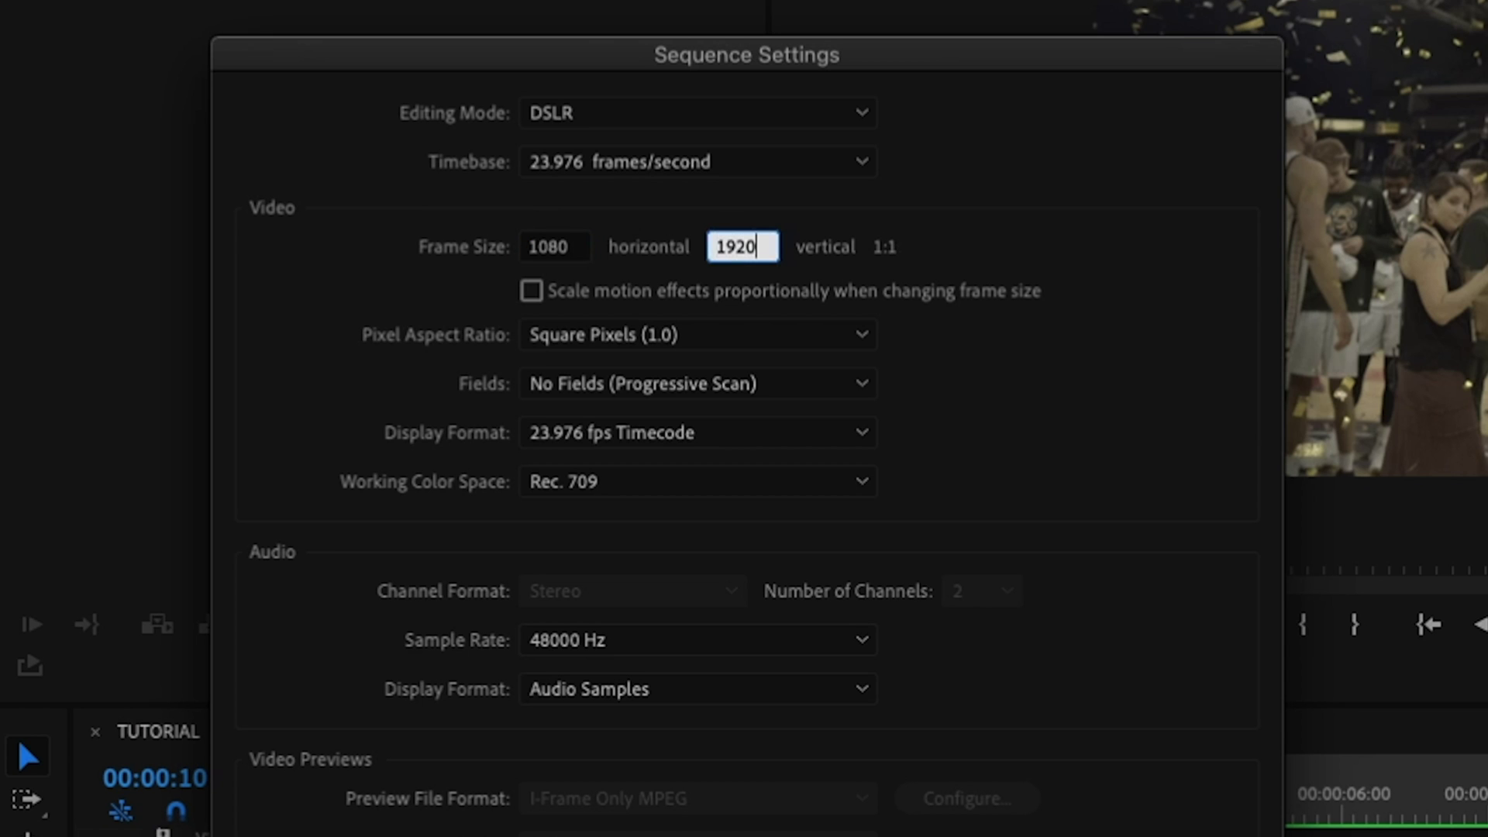
click(1138, 546)
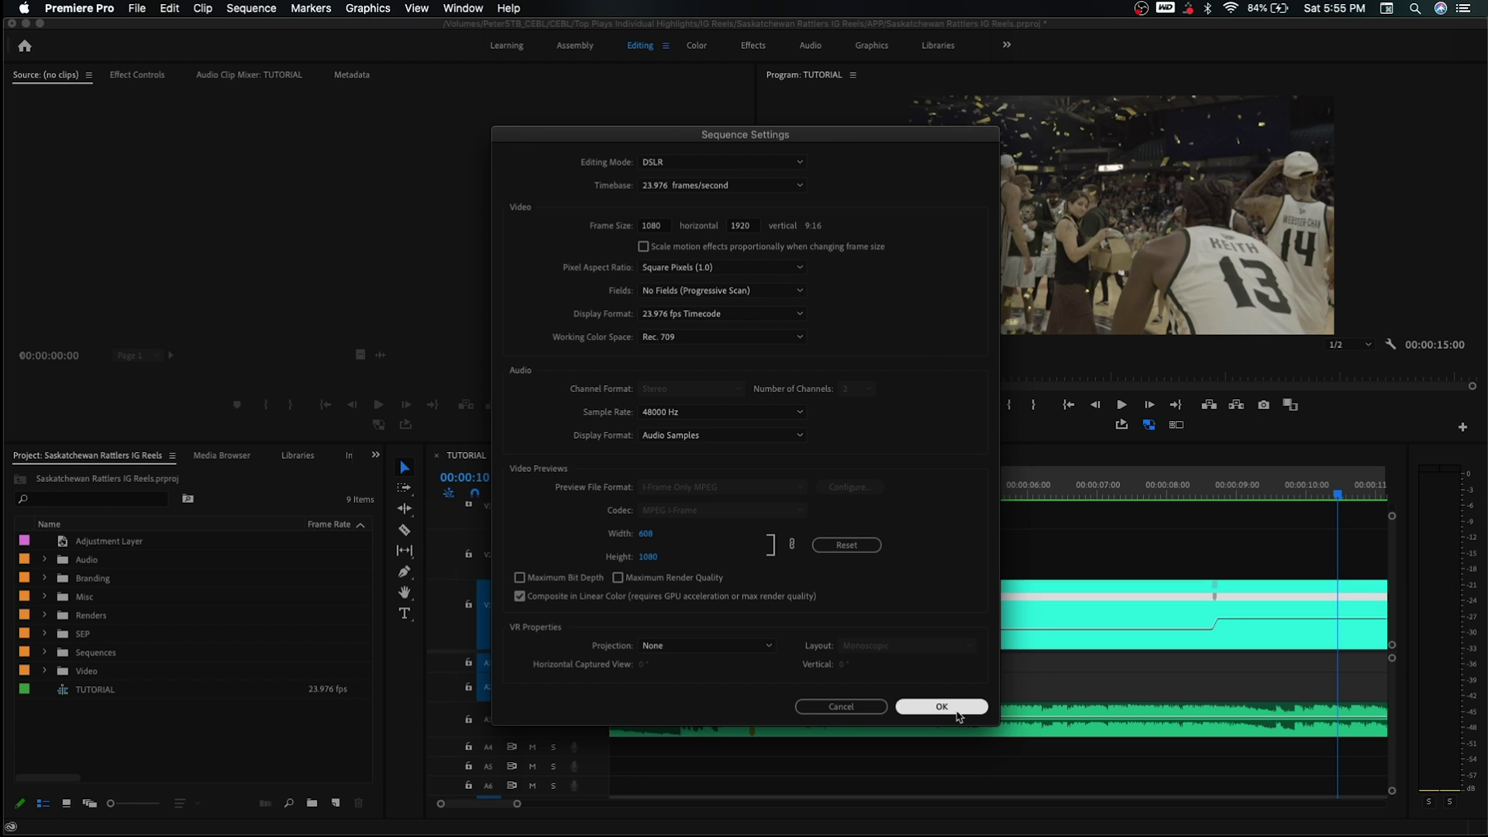
click(958, 713)
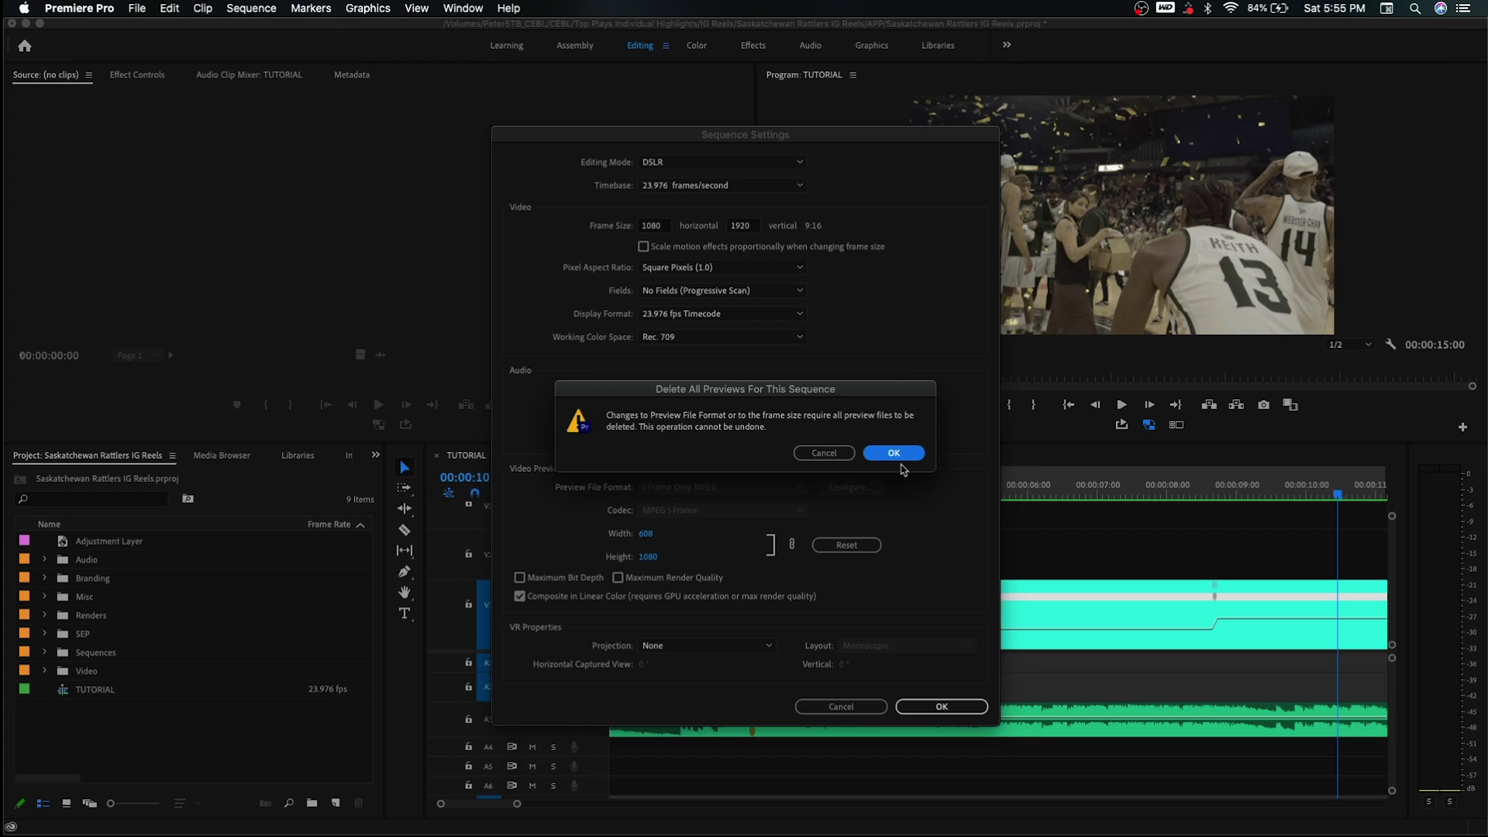
click(900, 457)
click(917, 491)
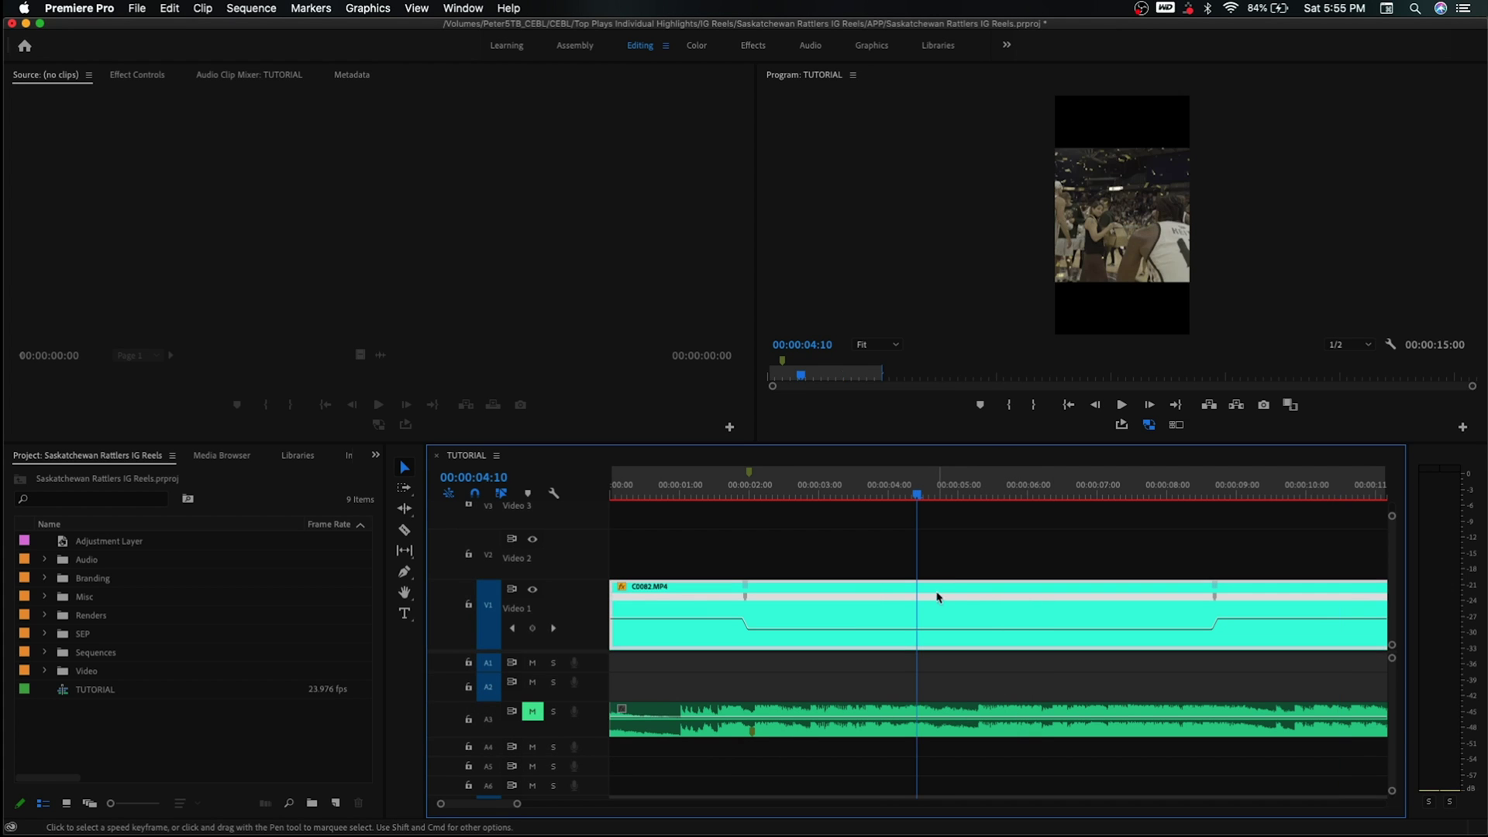
Step: Scale C0082.MP4 to 179 and shift its position to 778, 960 in Effect Controls
click(120, 76)
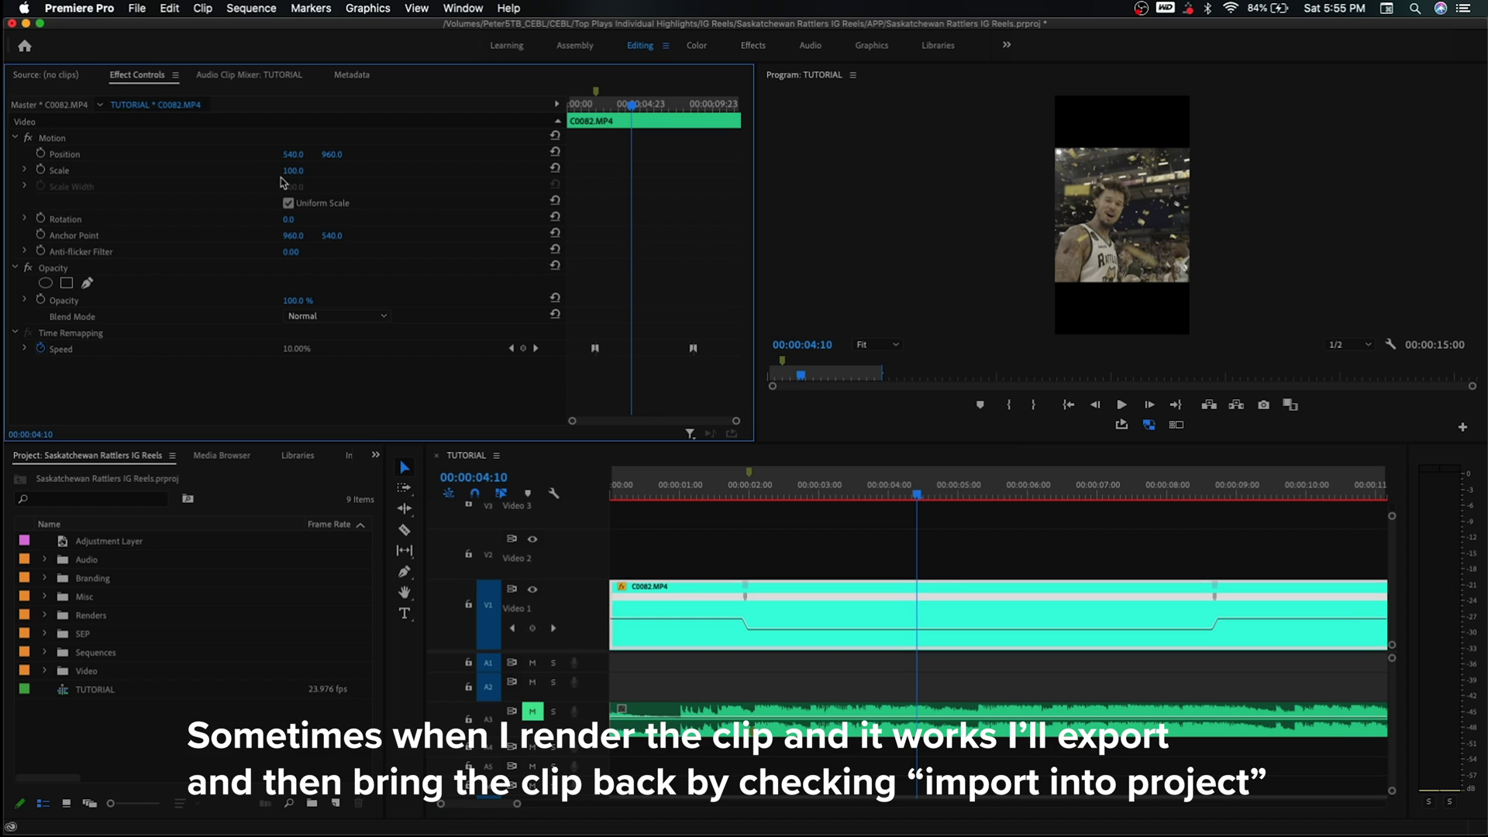
drag(289, 178, 367, 177)
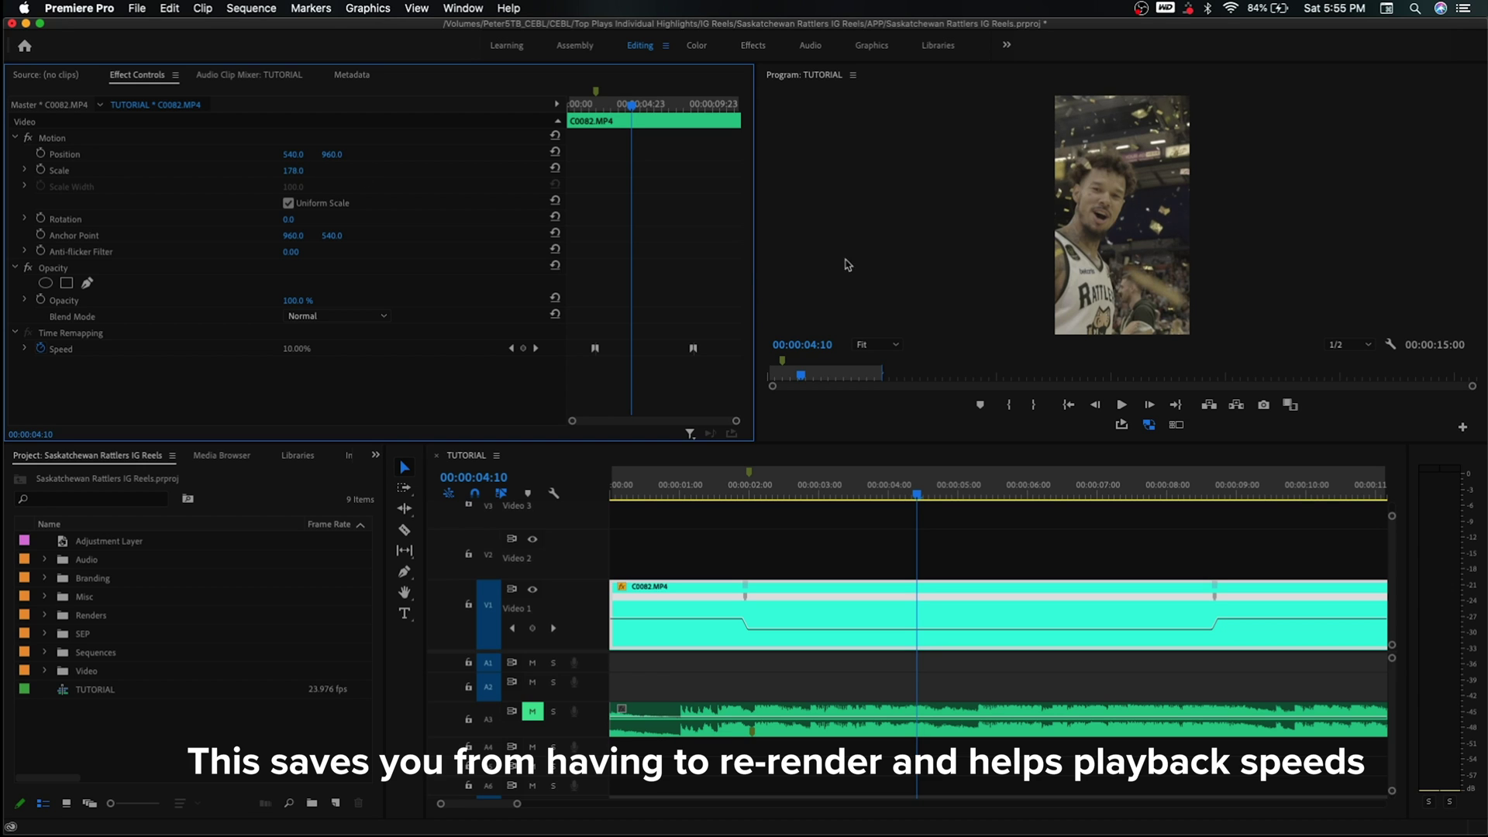
drag(752, 264, 664, 264)
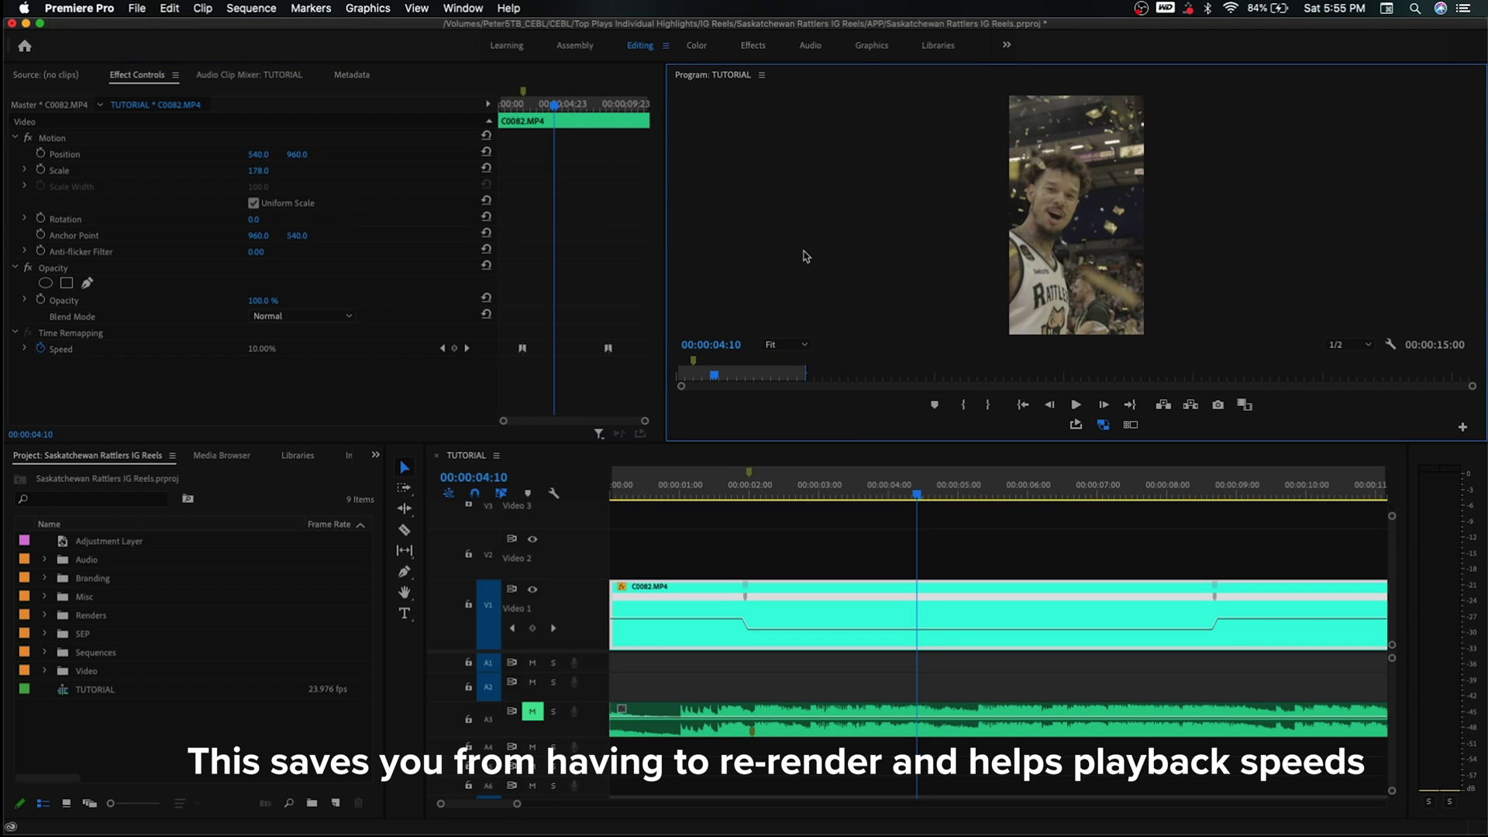
click(260, 170)
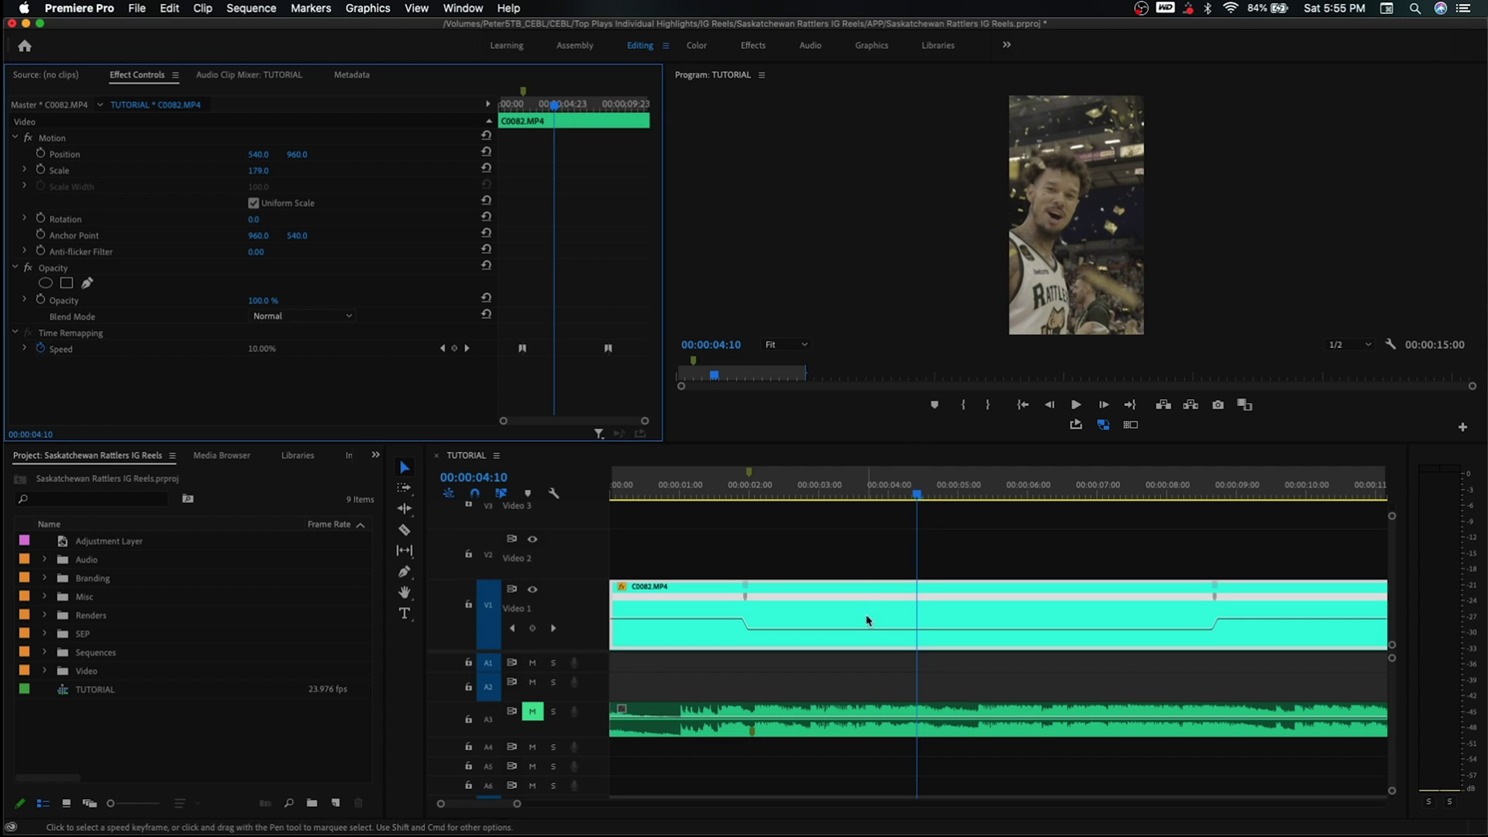
drag(252, 157, 87, 157)
click(1007, 542)
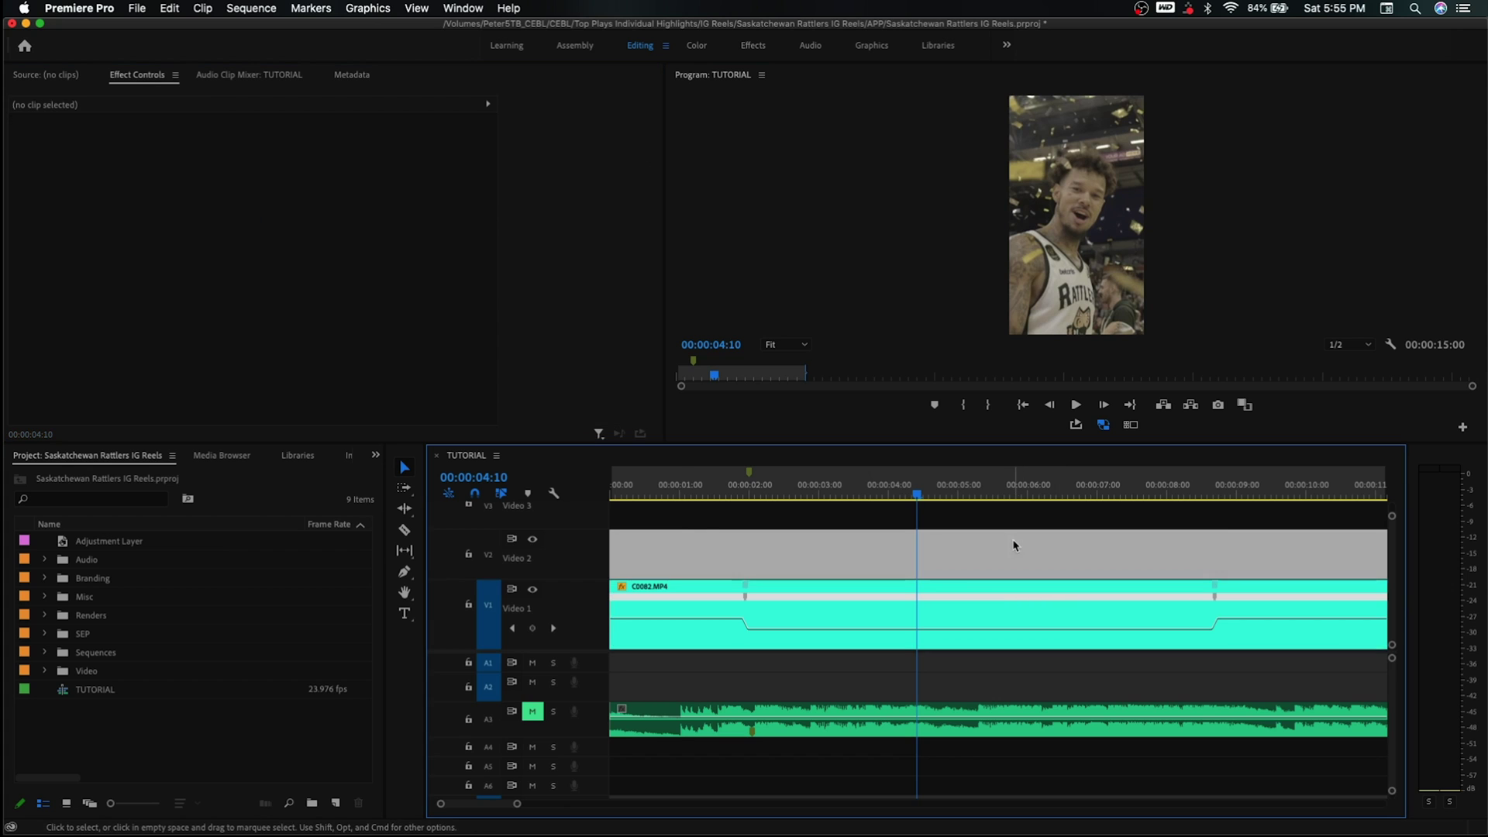
Step: Drag an Adjustment Layer onto V2 above C0082.MP4, covering its full length
key(minus)
click(691, 487)
click(534, 519)
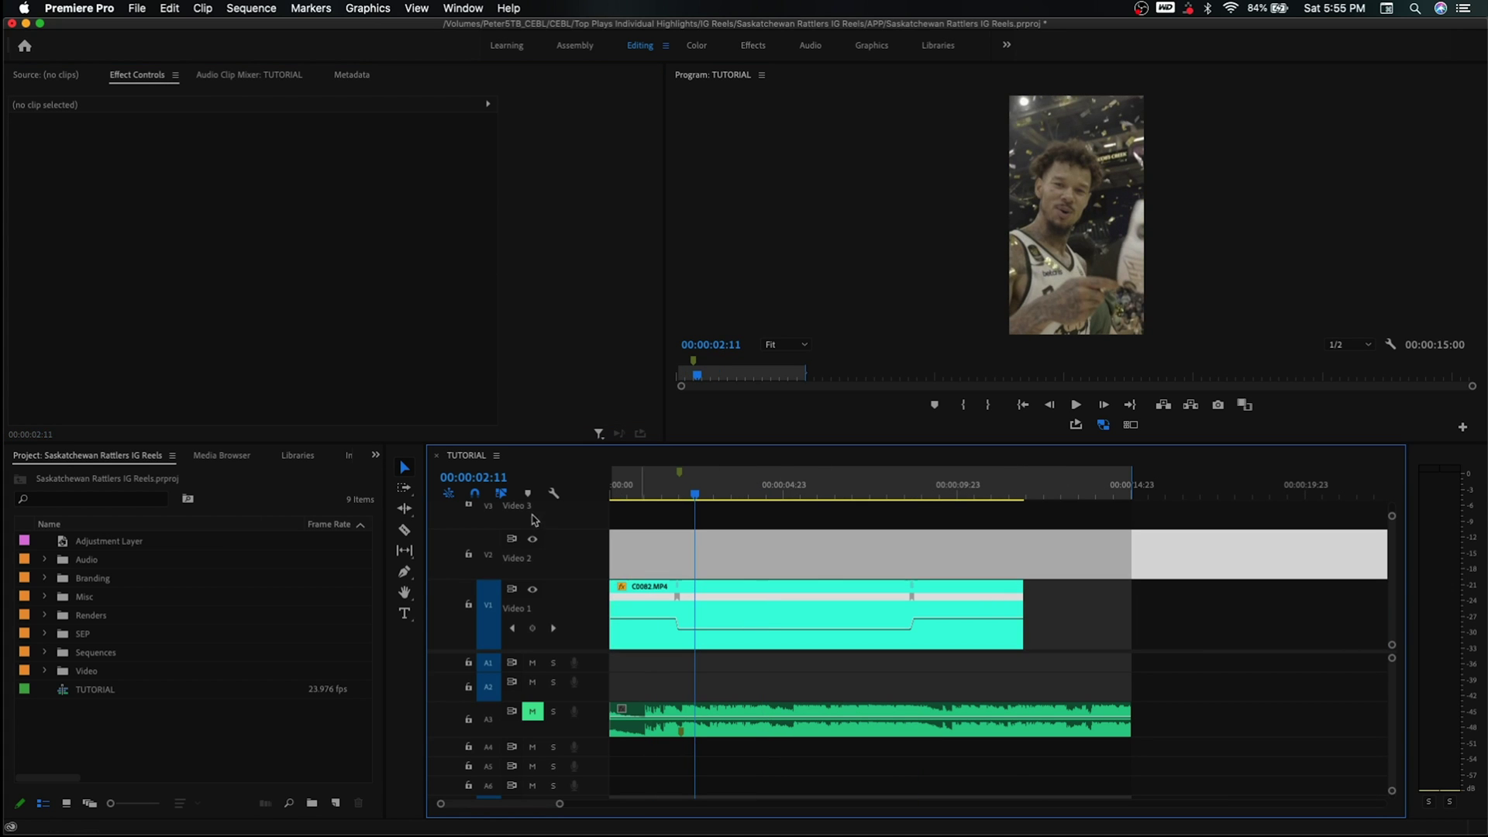
drag(106, 545, 1042, 558)
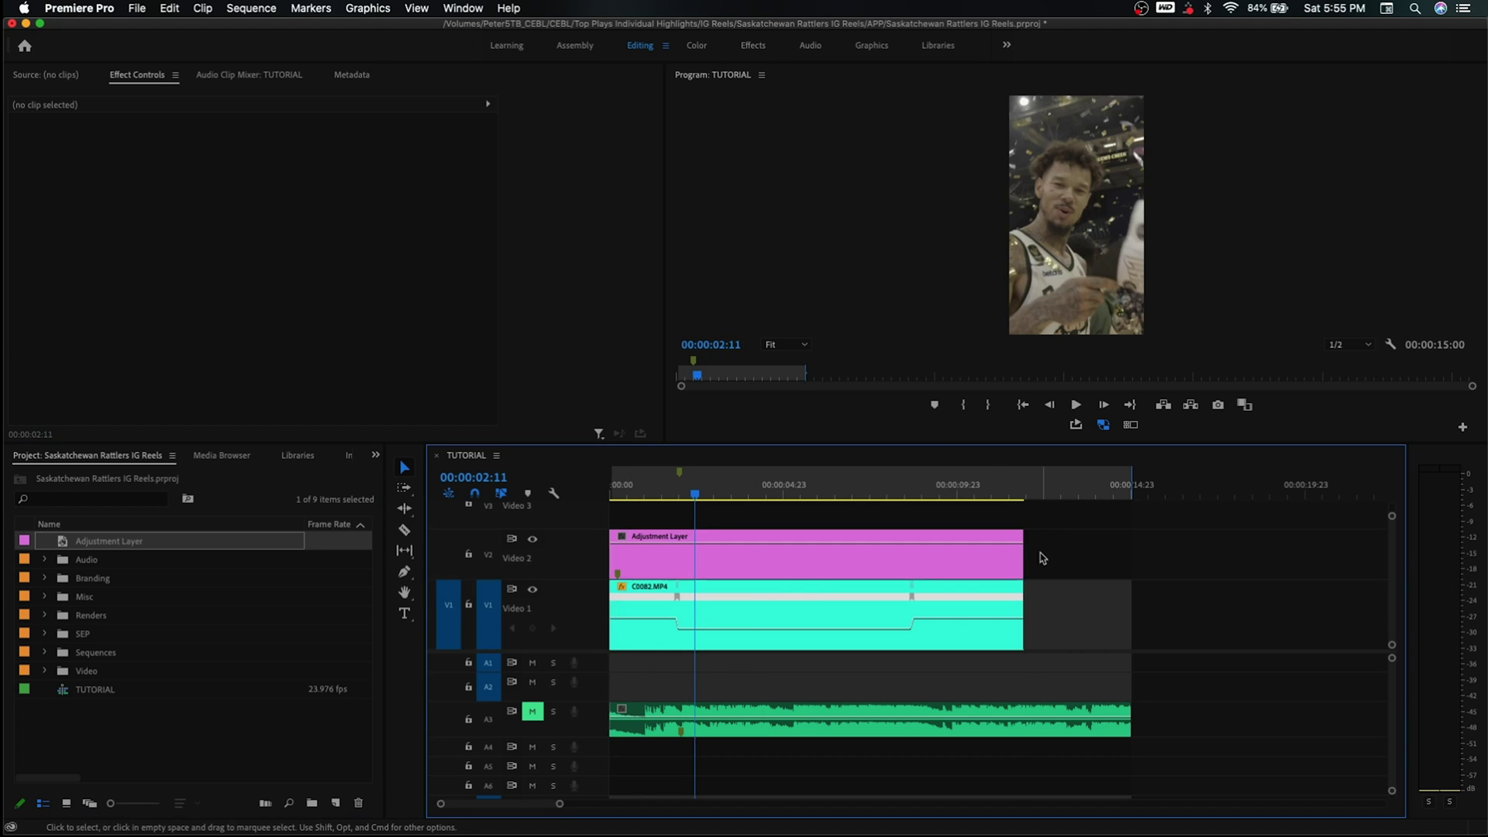
Step: Select the adjustment layer and switch to the Color workspace
click(716, 523)
click(696, 548)
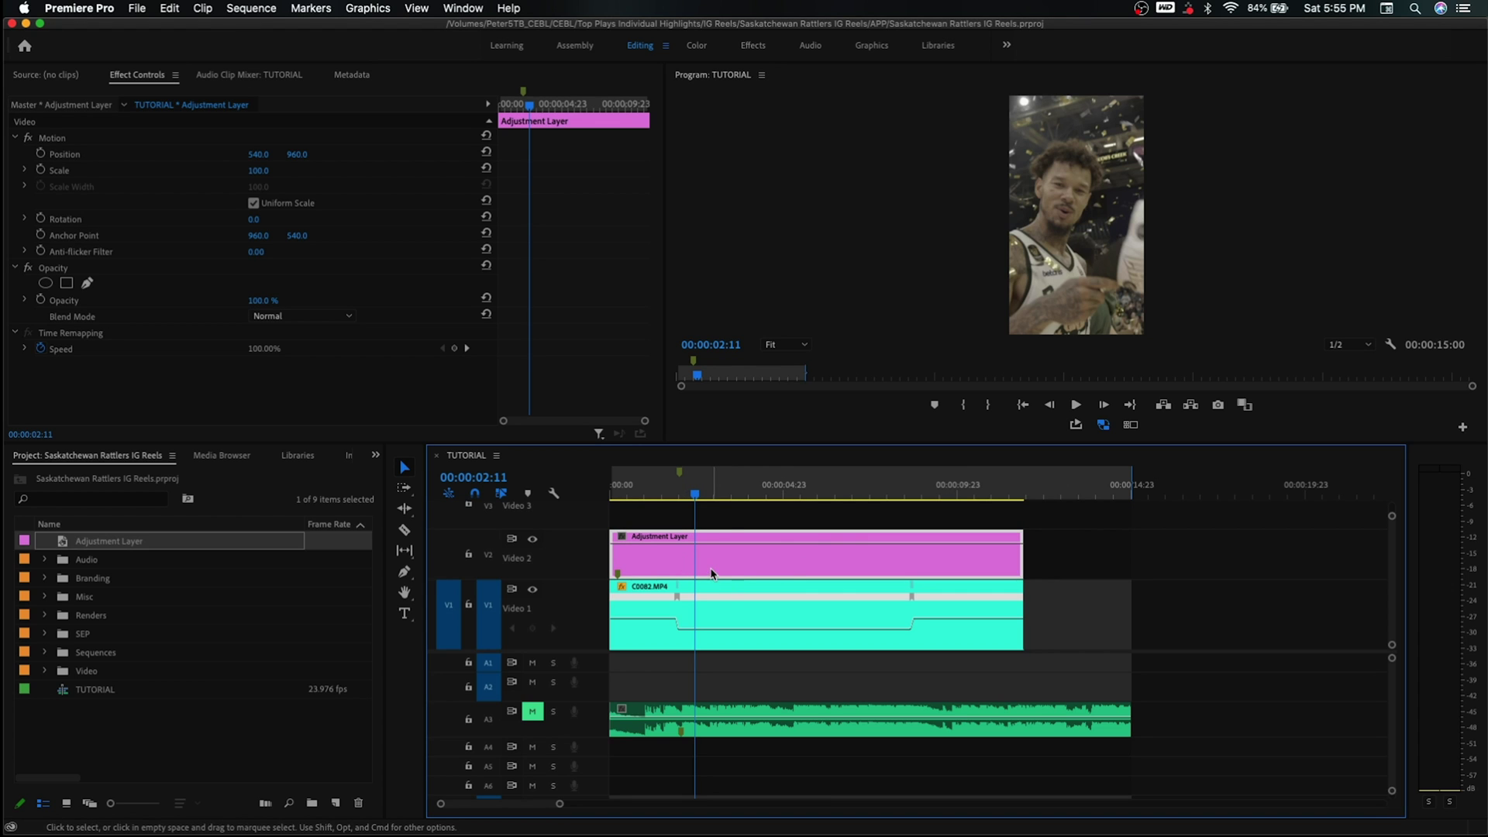
click(765, 600)
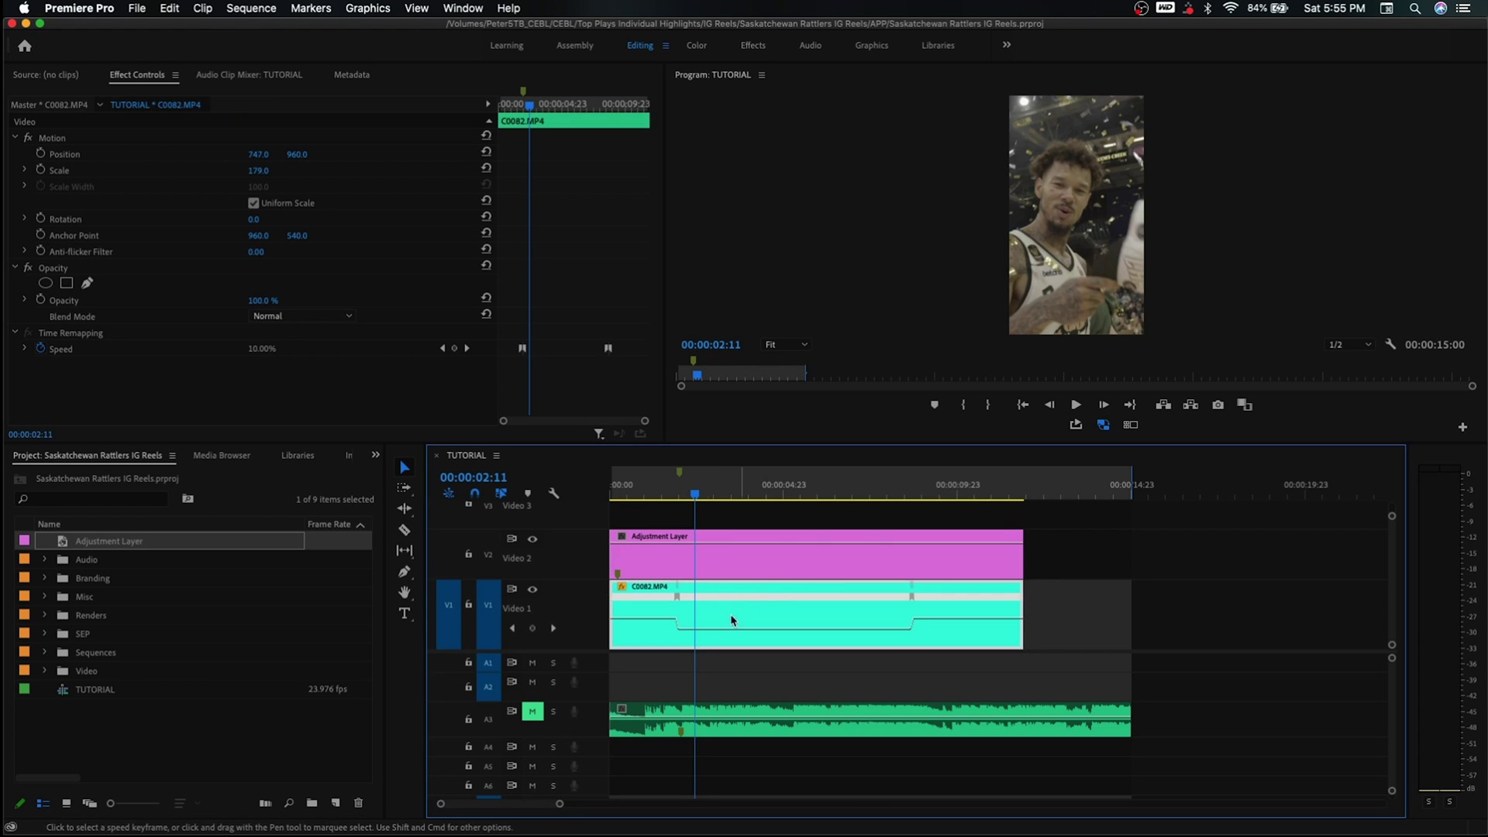
click(671, 577)
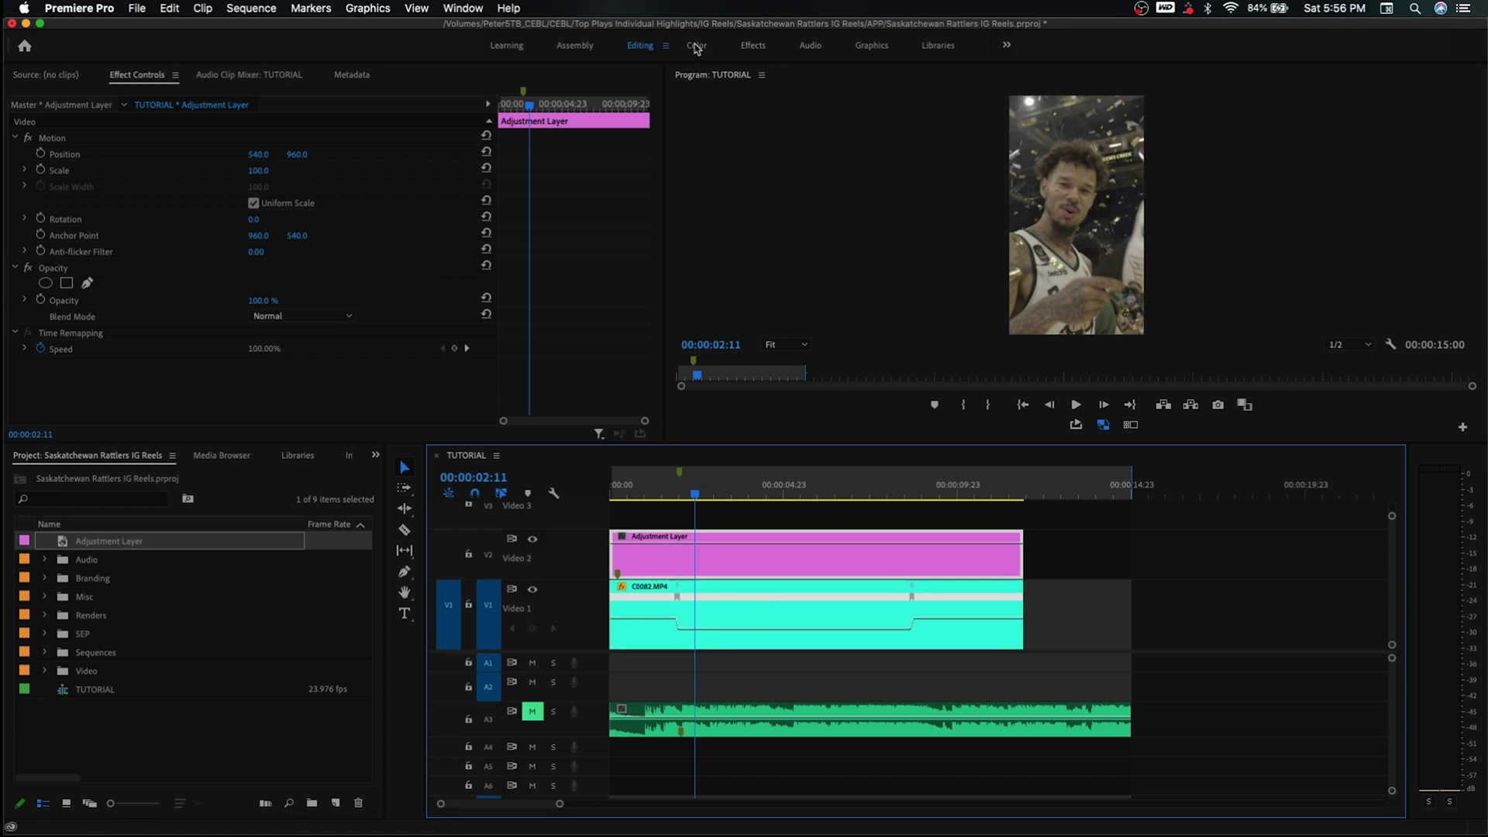
click(697, 46)
Step: Search 'log' in Effects and drop CEBL Log Footage Colour Grade on the adjustment layer
drag(630, 75, 925, 75)
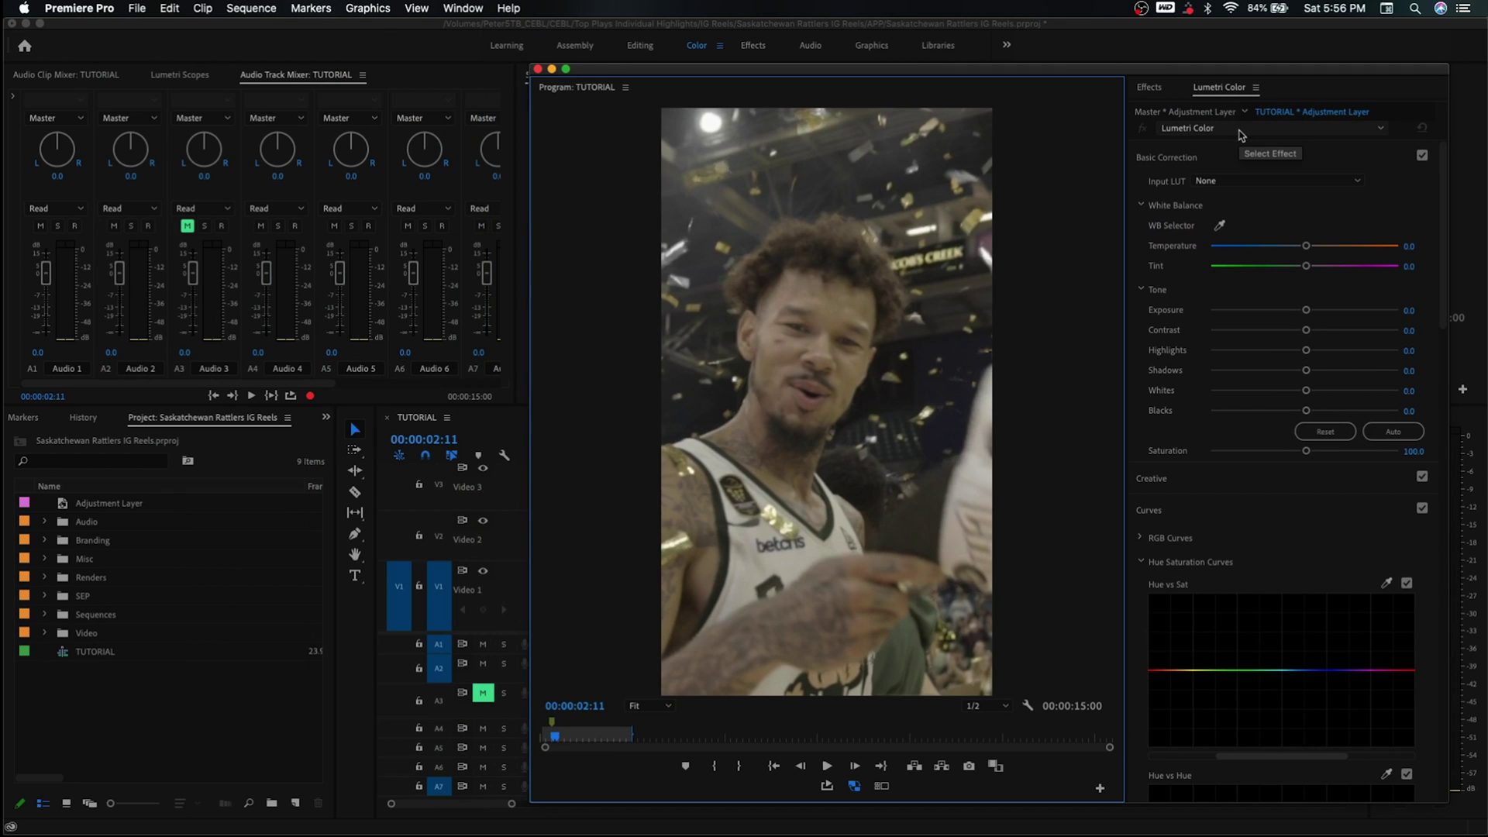
key(shift+7)
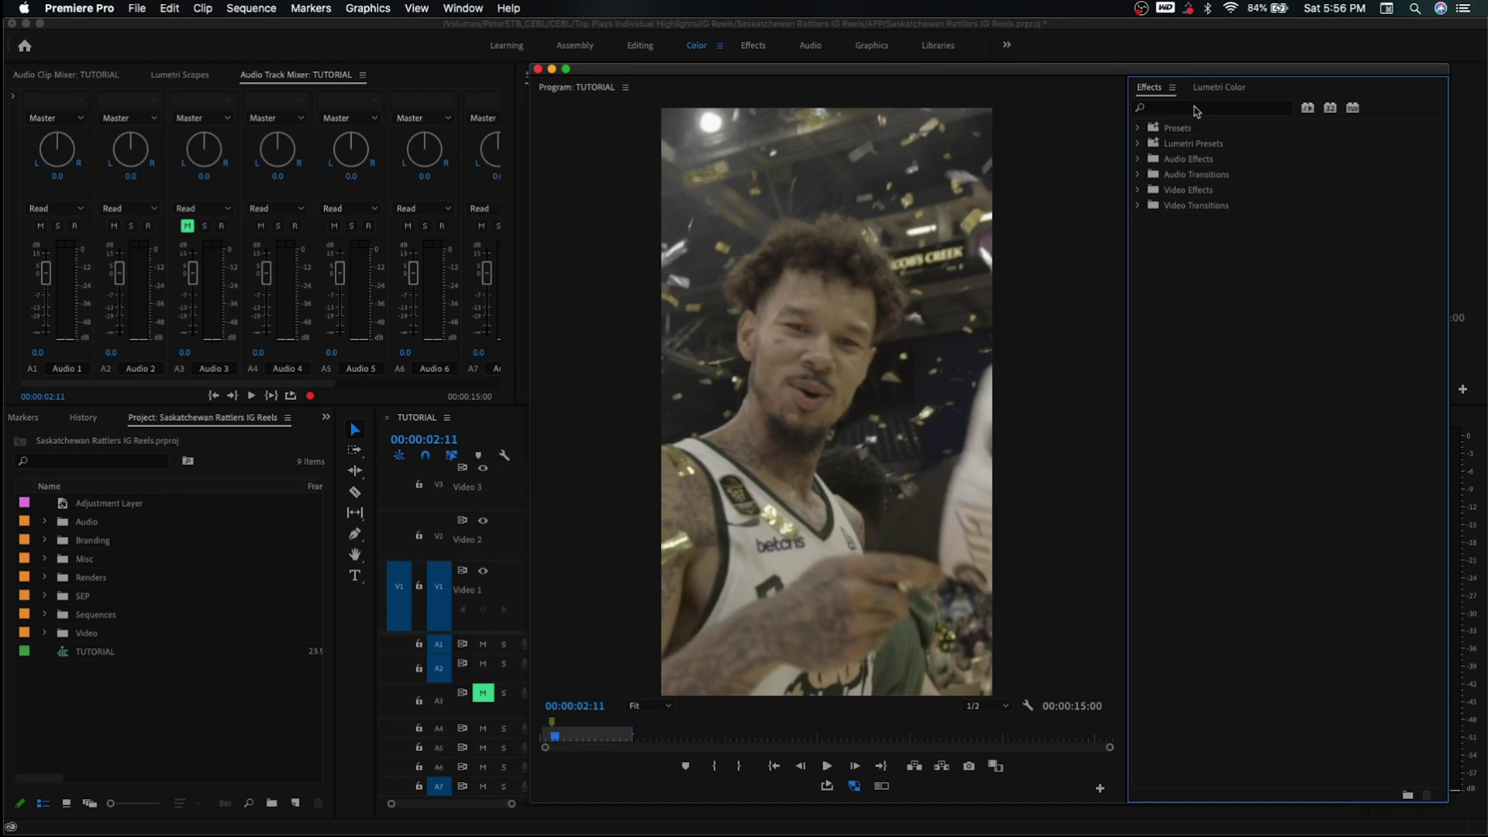
click(1196, 109)
text(log)
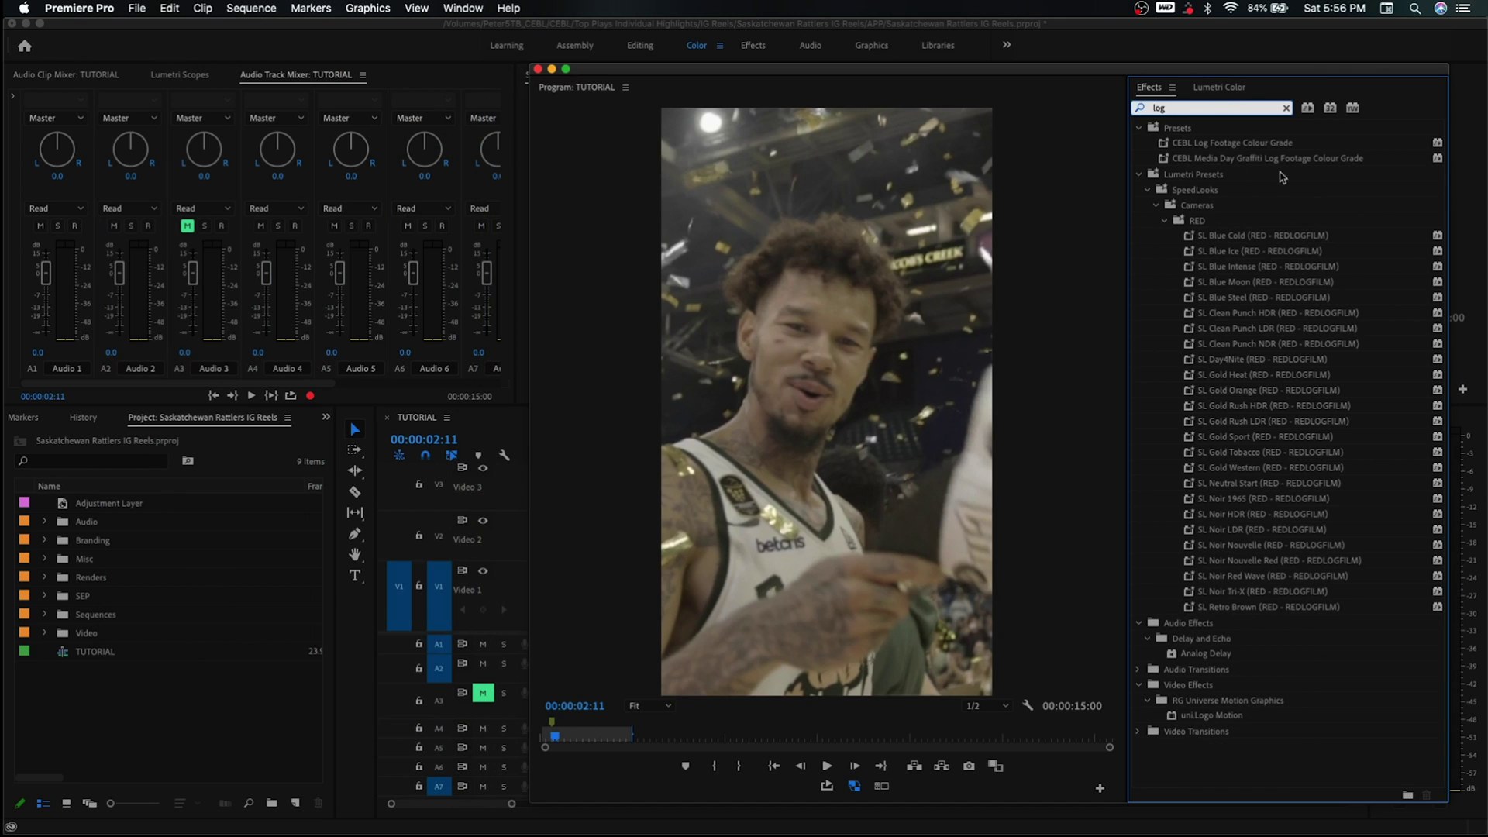
click(1199, 144)
drag(1200, 143, 1140, 31)
drag(881, 321, 660, 537)
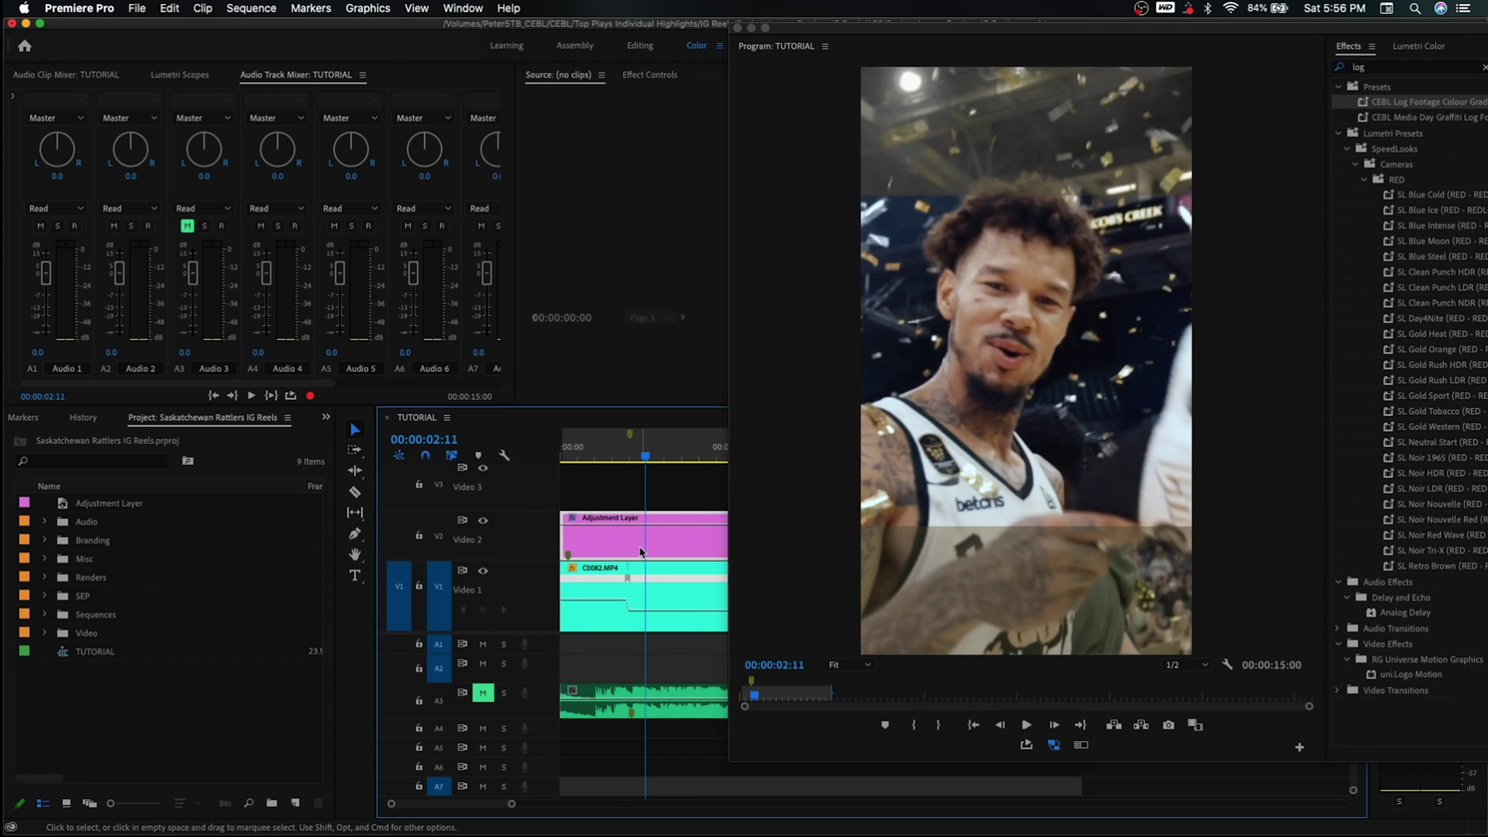
Step: Review the adjustment layer's effects and reposition the floating program monitor window
click(644, 77)
drag(1005, 37, 745, 235)
click(751, 178)
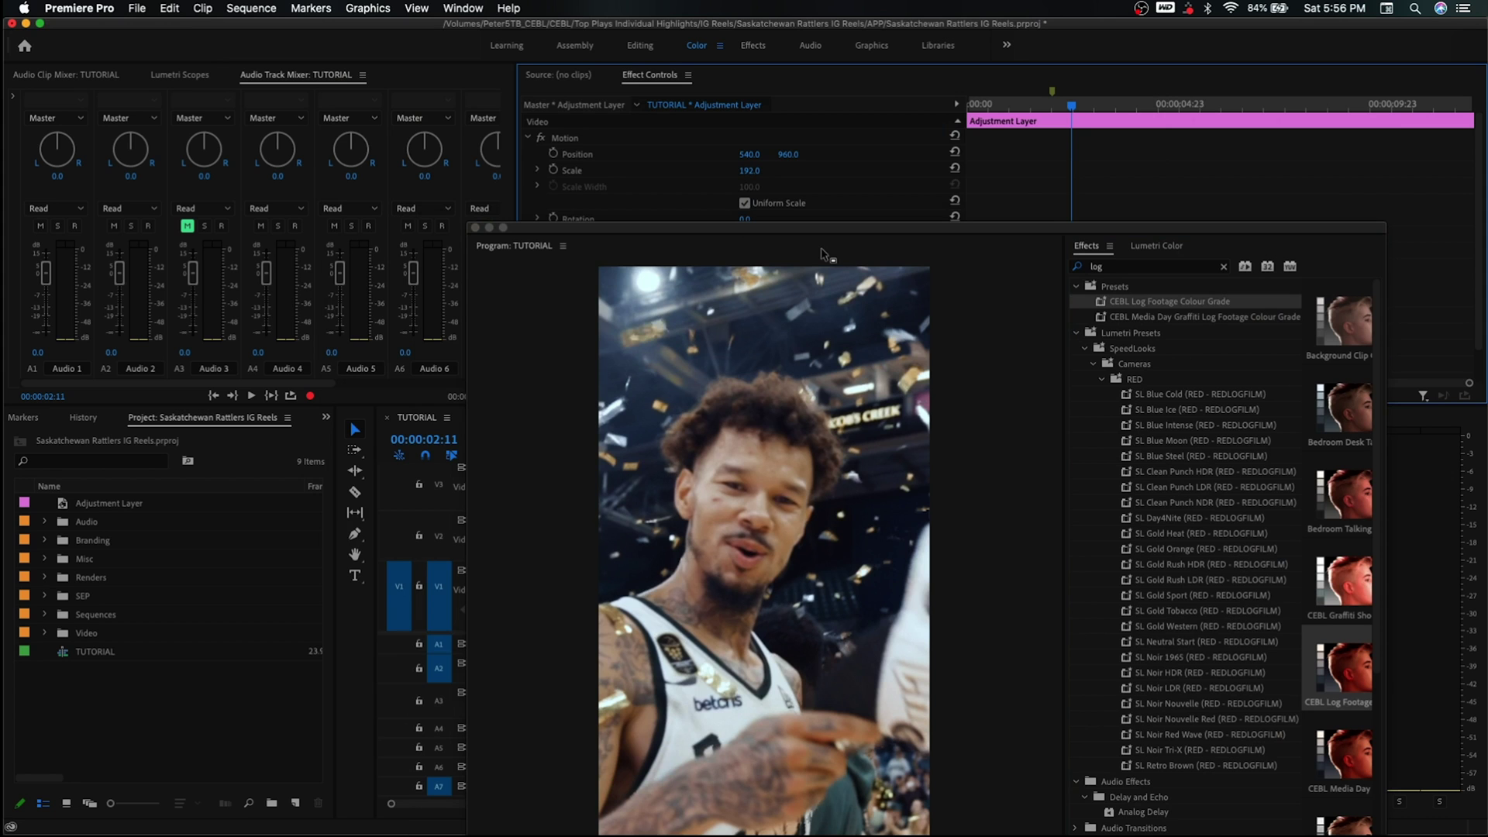
drag(831, 234, 819, 79)
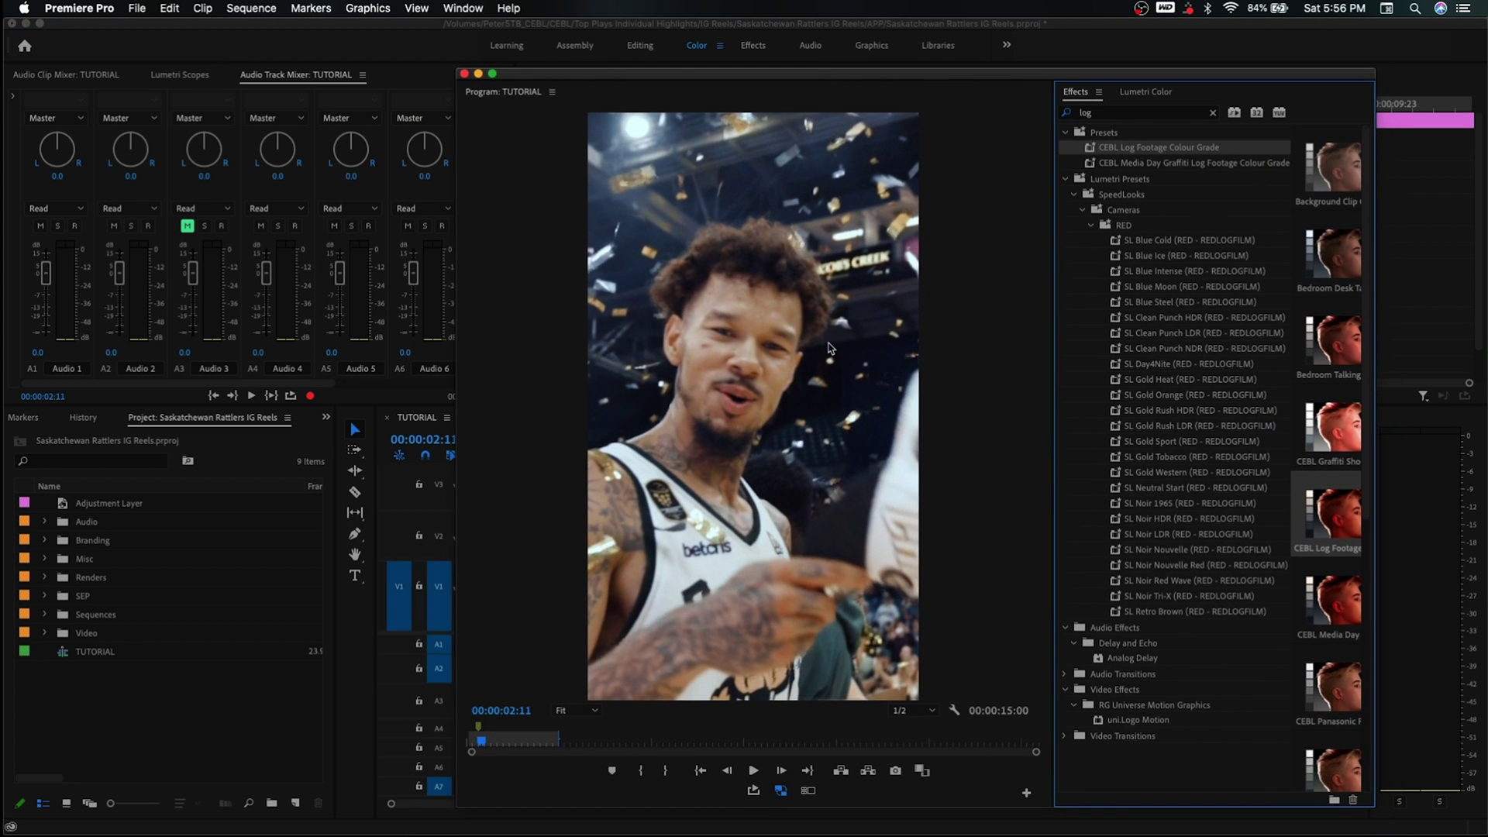